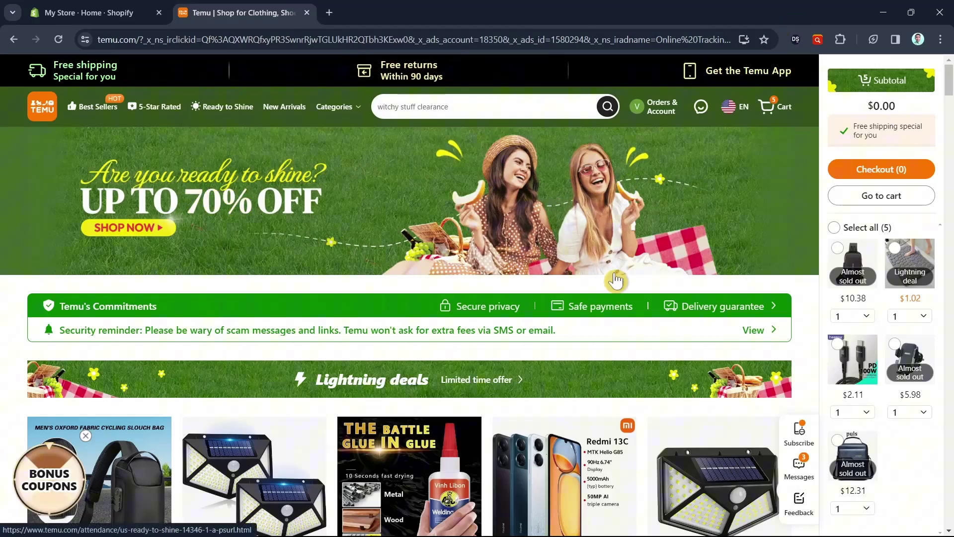
Step: Scroll through the Temu home page deals, flipping between the Temu and Shopify tabs, ending on Shopify
{"action": "left_click", "coordinate": [122, 7]}
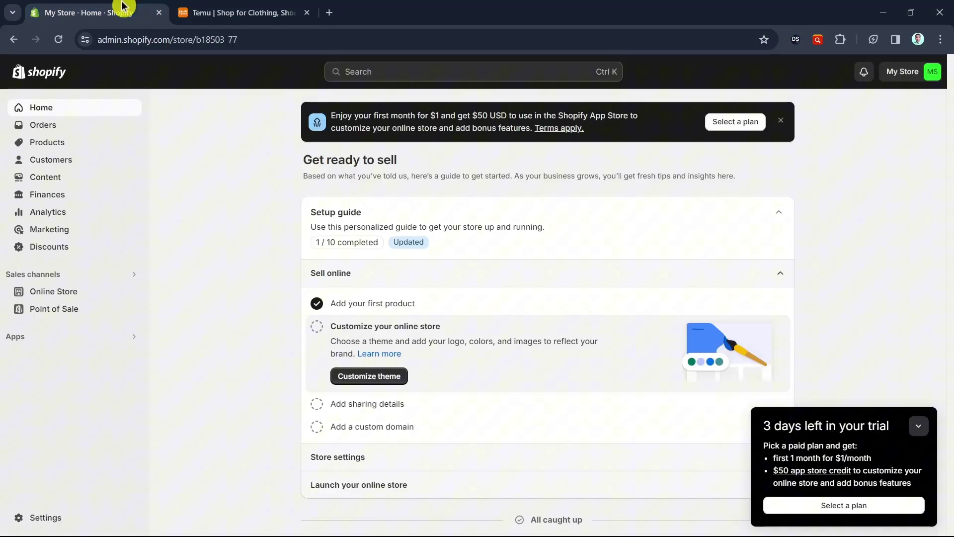
{"action": "left_click", "coordinate": [240, 8]}
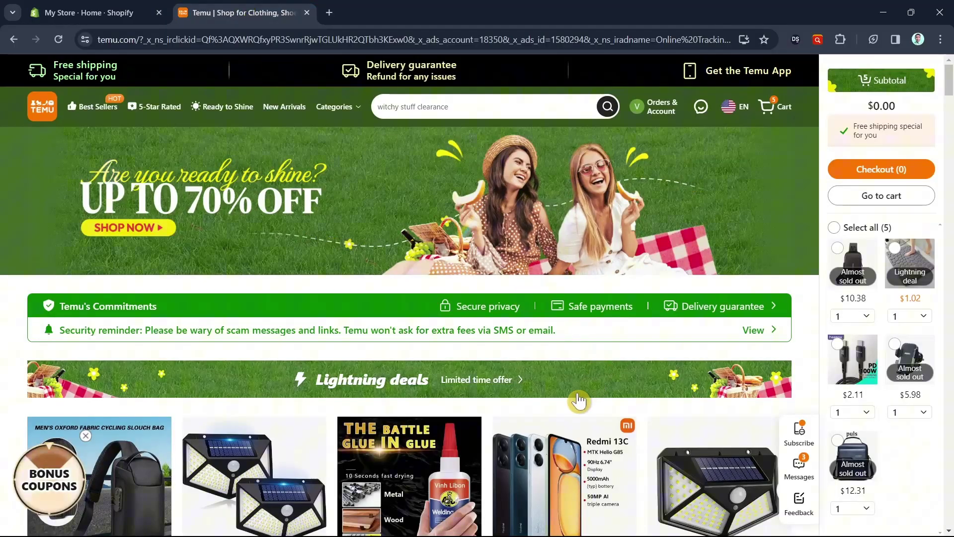
{"action": "scroll", "coordinate": [597, 413], "scroll_direction": "down", "scroll_amount": 8}
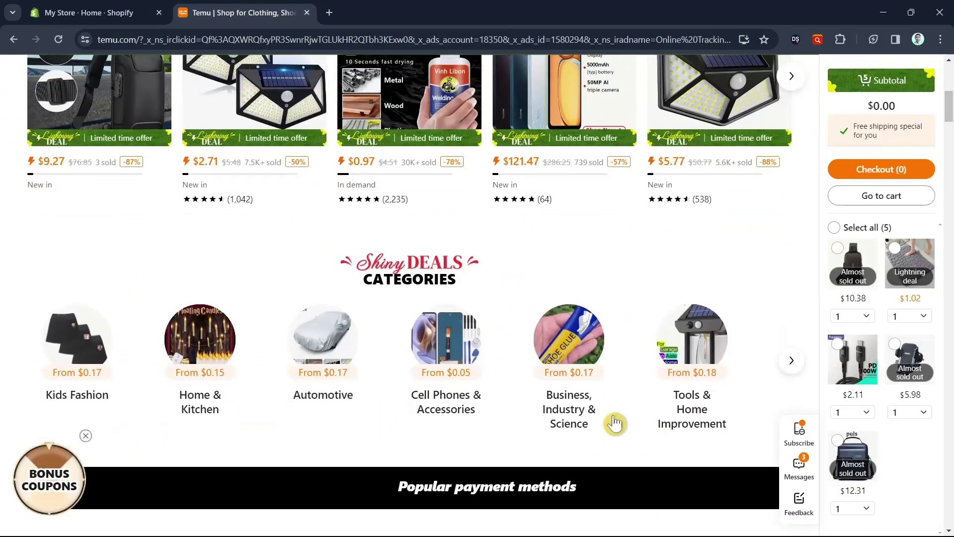
{"action": "left_click", "coordinate": [115, 7]}
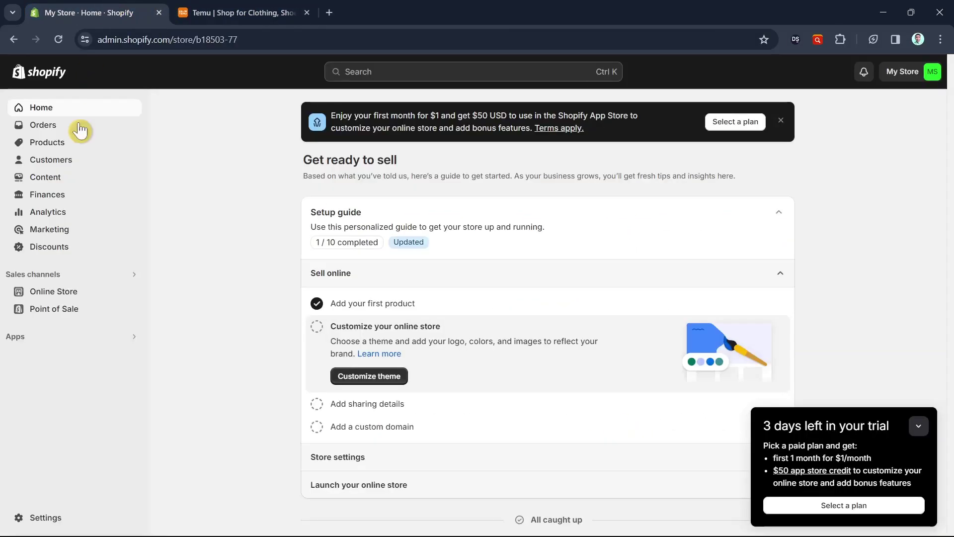
{"action": "left_click", "coordinate": [276, 10]}
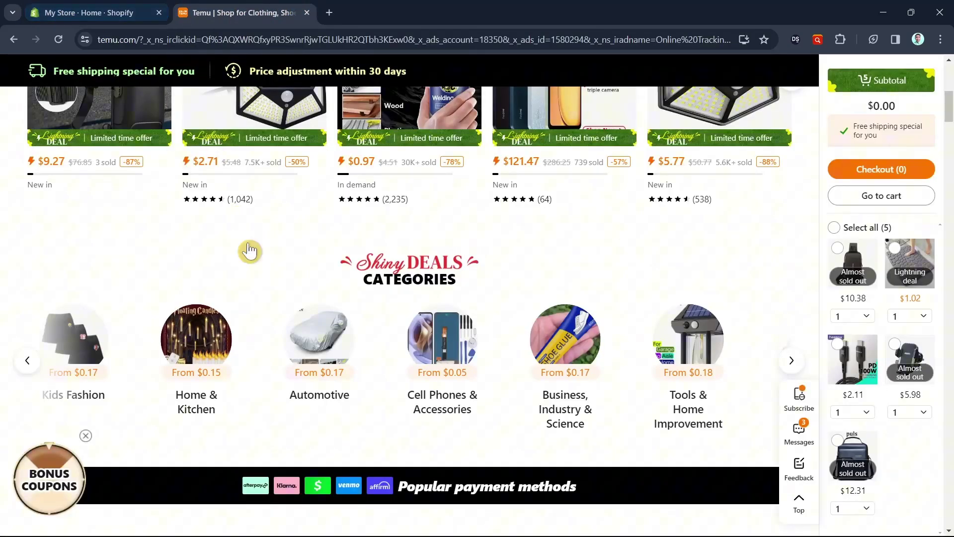
{"action": "scroll", "coordinate": [394, 336], "scroll_direction": "up", "scroll_amount": 8}
{"action": "left_click", "coordinate": [86, 13]}
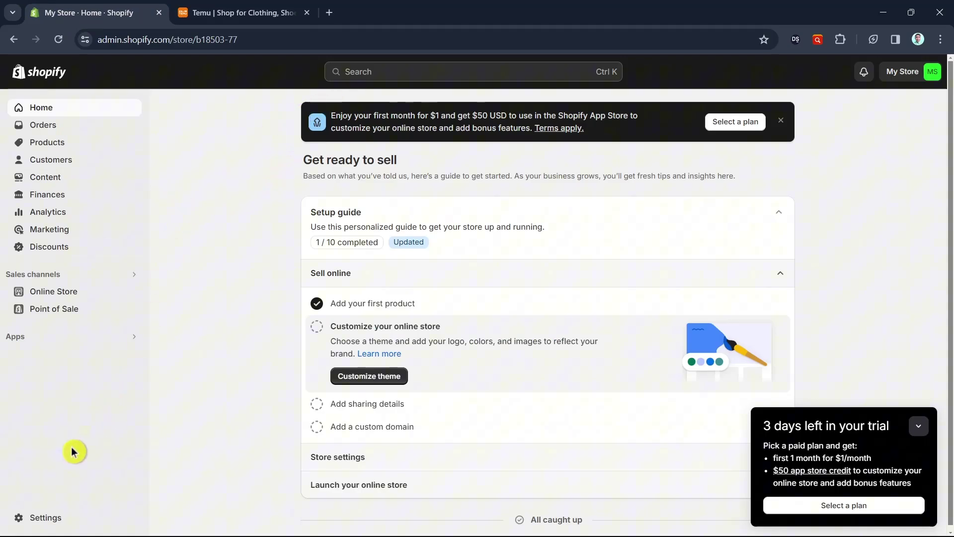
Step: Search 'temu' in the Shopify App Store and scroll through the 17 matching apps
{"action": "left_click", "coordinate": [378, 74]}
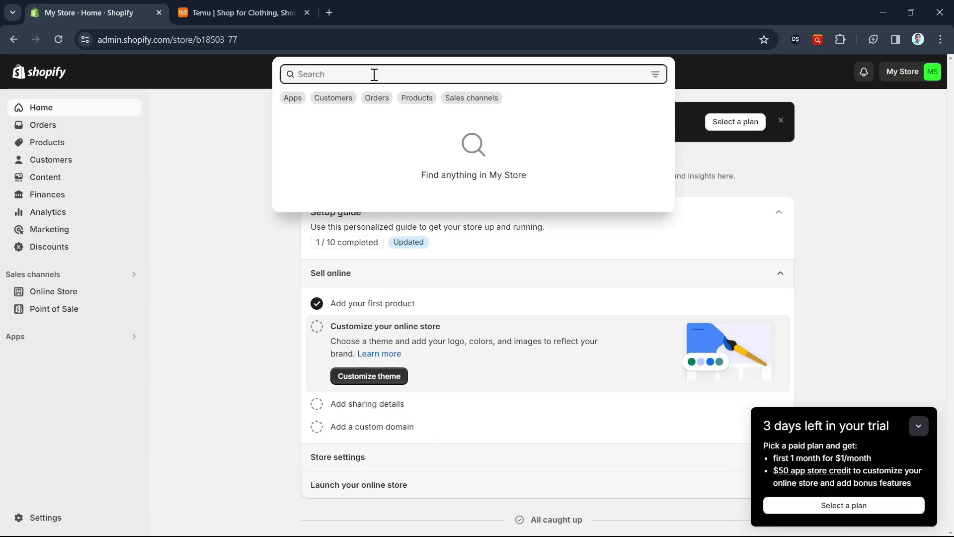
{"action": "type", "text": "temu"}
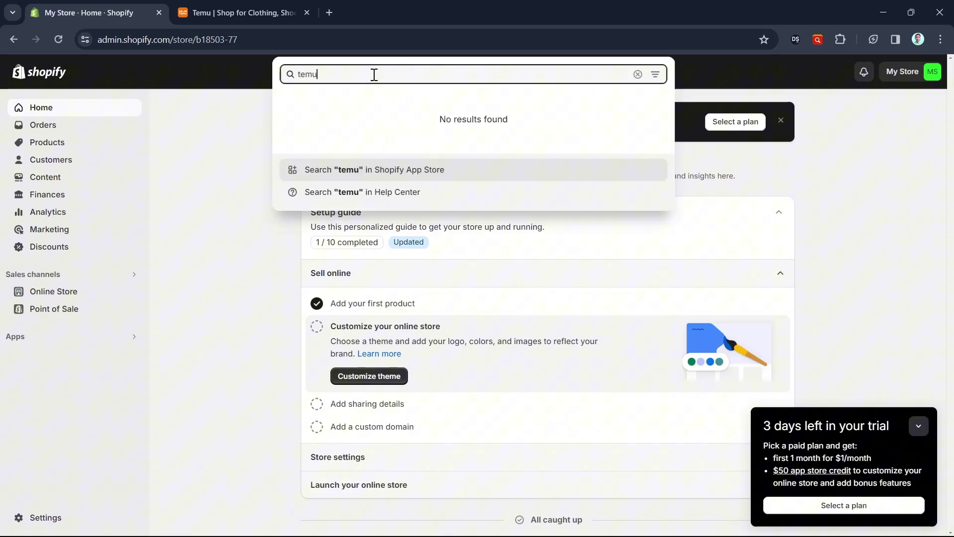
{"action": "left_click", "coordinate": [421, 171]}
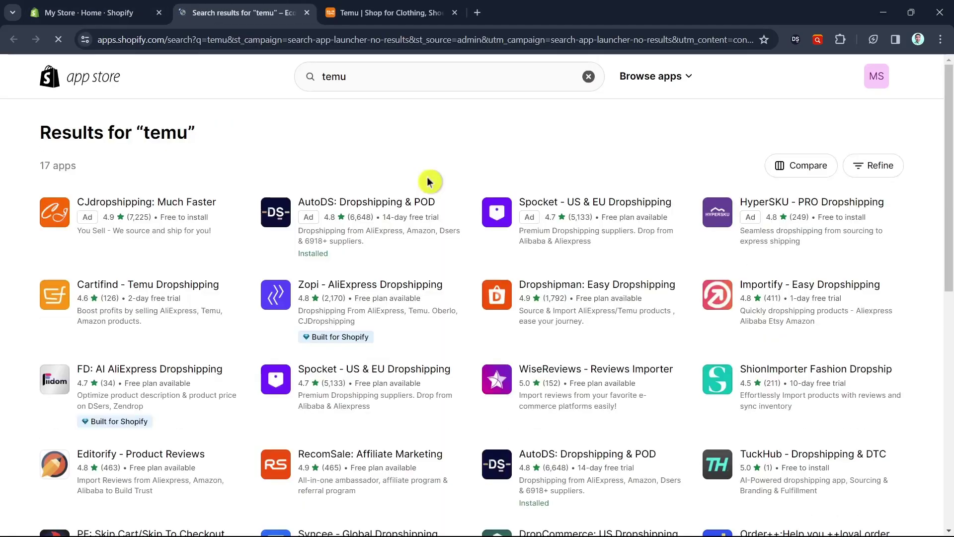
{"action": "scroll", "coordinate": [672, 322], "scroll_direction": "down", "scroll_amount": 3}
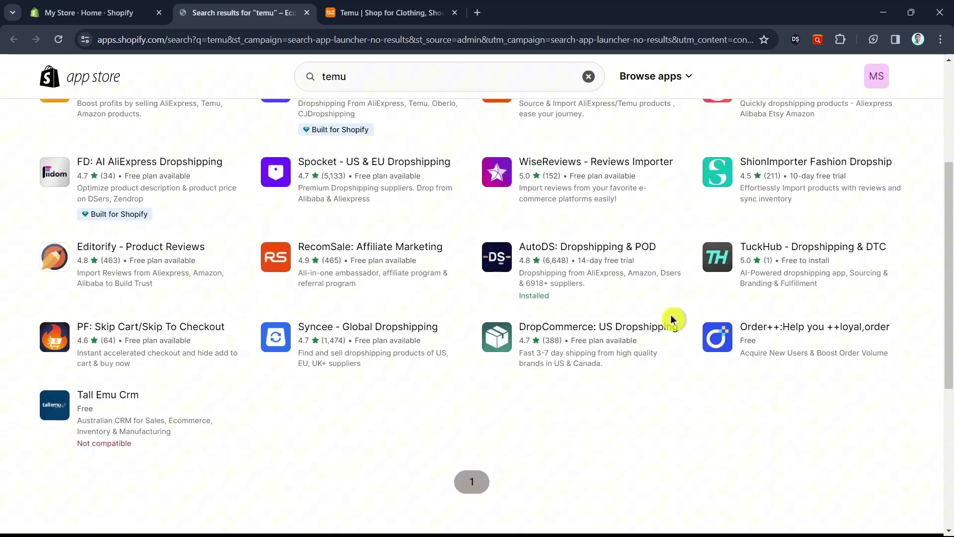
{"action": "scroll", "coordinate": [672, 322], "scroll_direction": "up", "scroll_amount": 3}
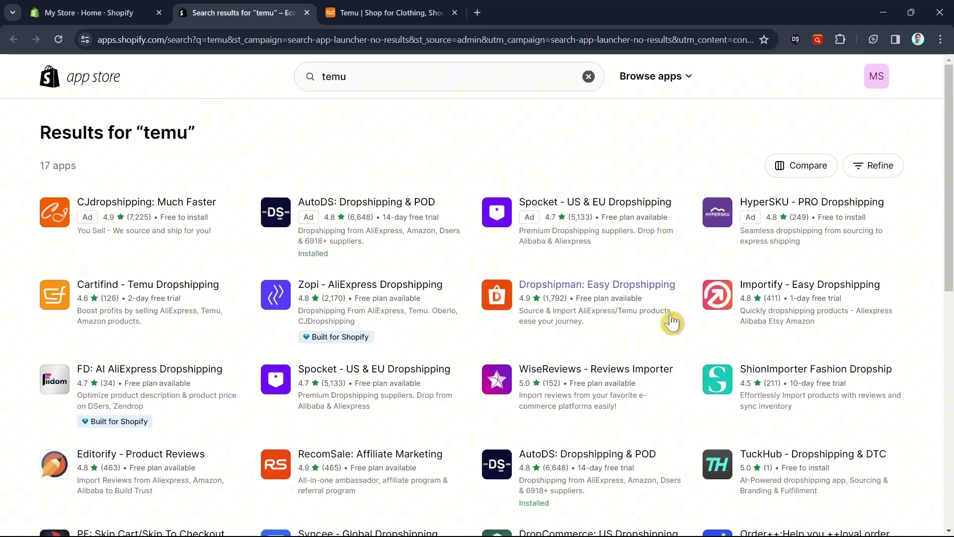
{"action": "scroll", "coordinate": [668, 321], "scroll_direction": "down", "scroll_amount": 6}
{"action": "scroll", "coordinate": [667, 320], "scroll_direction": "up", "scroll_amount": 6}
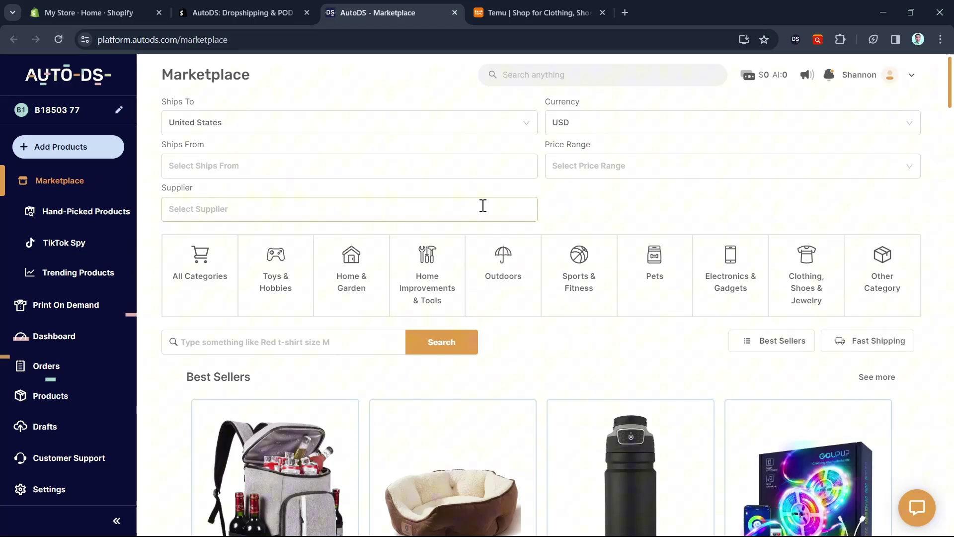
Step: In AutoDS Settings, search suppliers for 'temu', then open the existing Temu CN supplier settings
{"action": "left_click", "coordinate": [59, 495]}
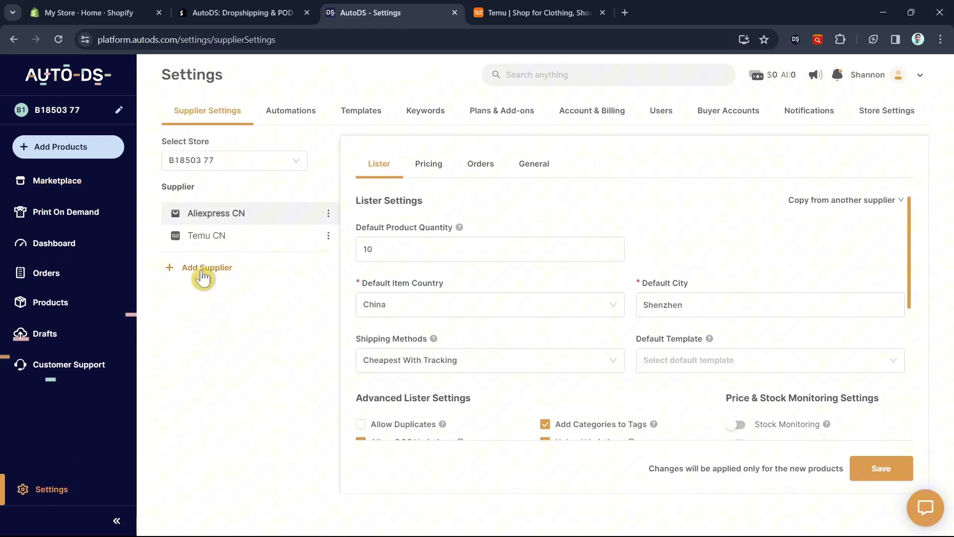
{"action": "left_click", "coordinate": [203, 275]}
{"action": "left_click", "coordinate": [404, 273]}
{"action": "type", "text": "temu"}
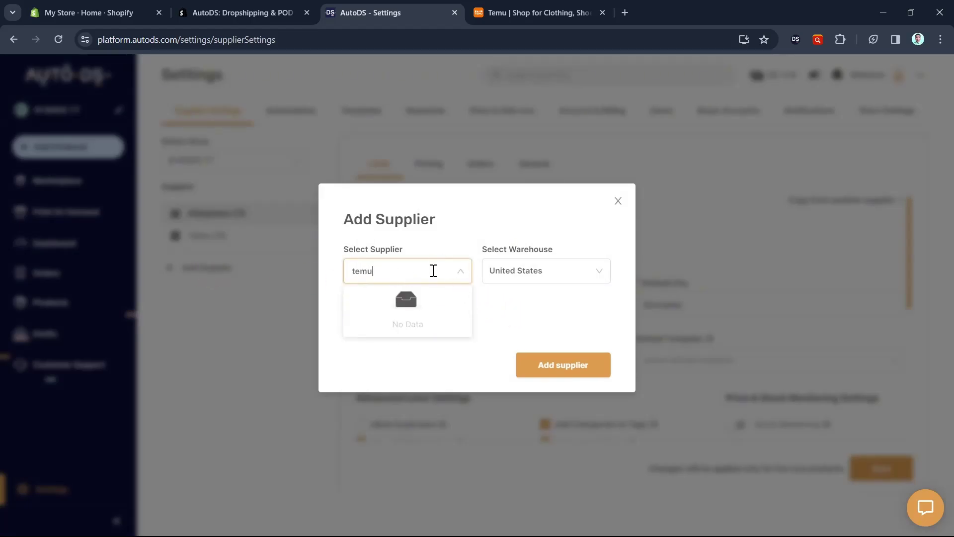
{"action": "left_click", "coordinate": [618, 200]}
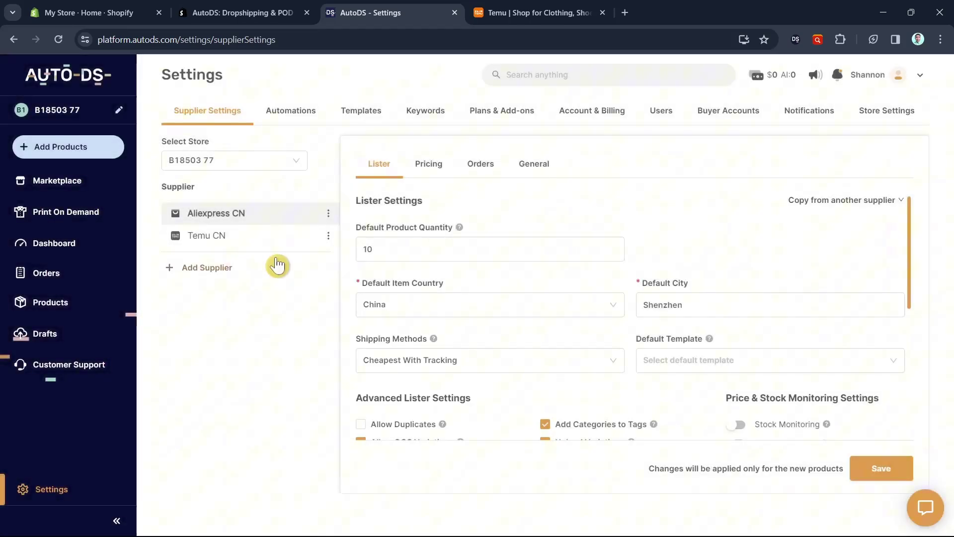
{"action": "left_click", "coordinate": [211, 247]}
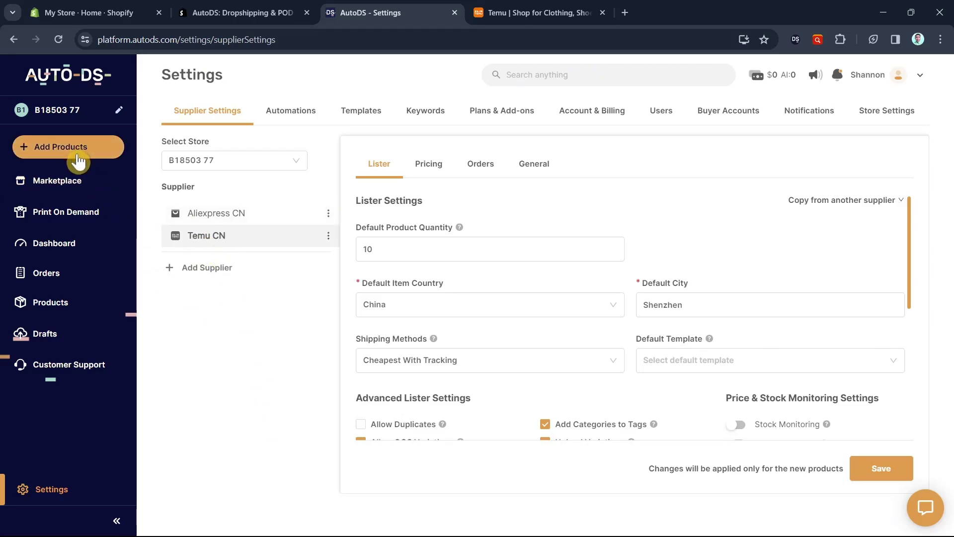
Step: Open the Add Product dialog via Add Products > Single Product
{"action": "left_click", "coordinate": [107, 151]}
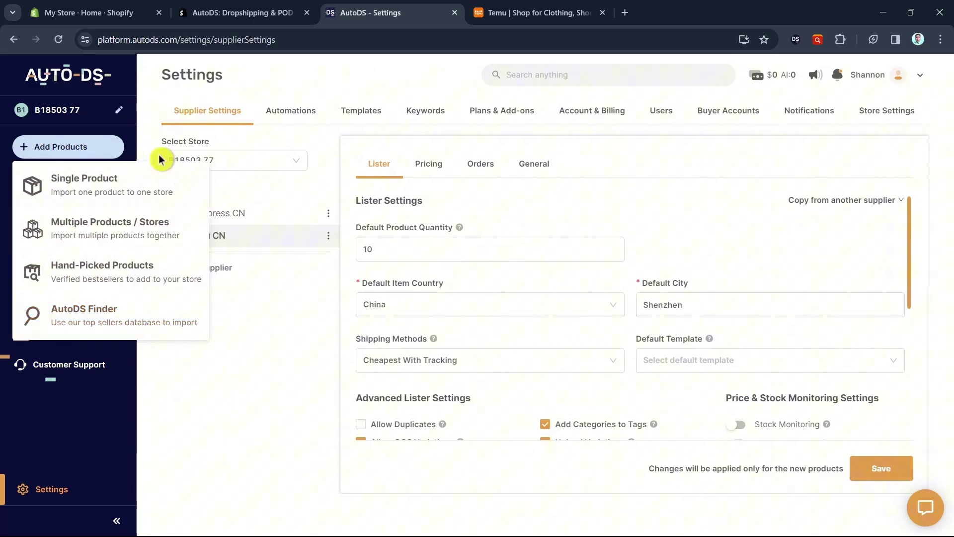
{"action": "left_click", "coordinate": [146, 191]}
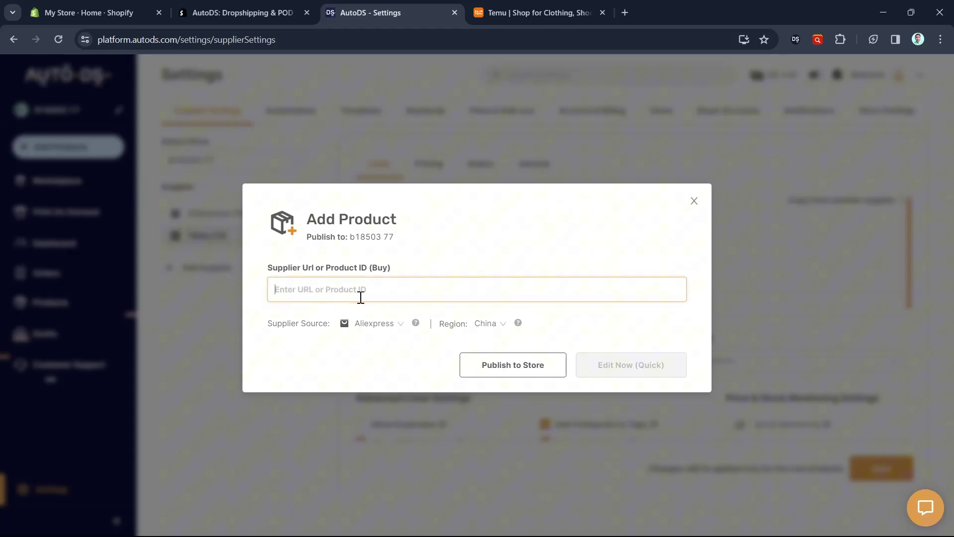
Step: Open the 60ml Shoe & Plastic Glue product page ($1.18) on Temu
{"action": "left_click", "coordinate": [523, 15]}
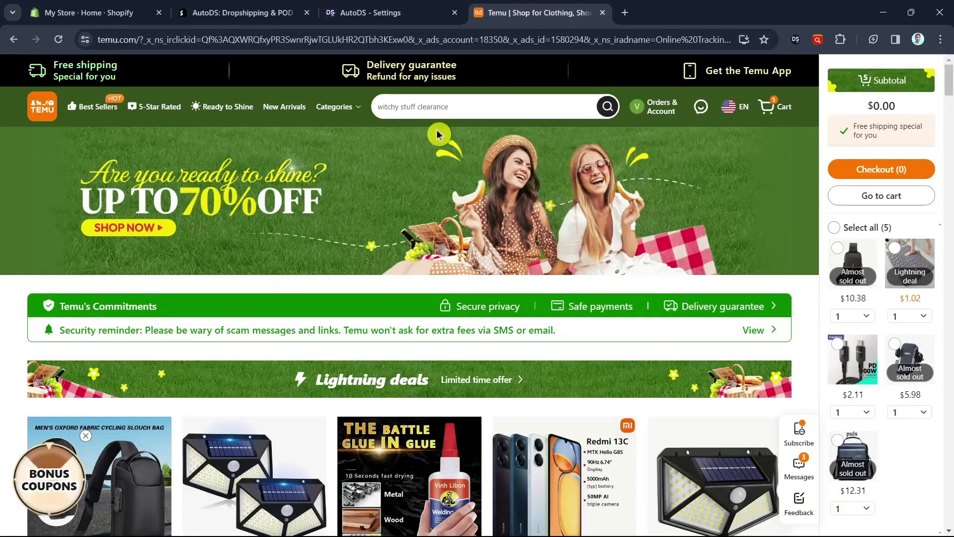
{"action": "scroll", "coordinate": [400, 272], "scroll_direction": "down", "scroll_amount": 10}
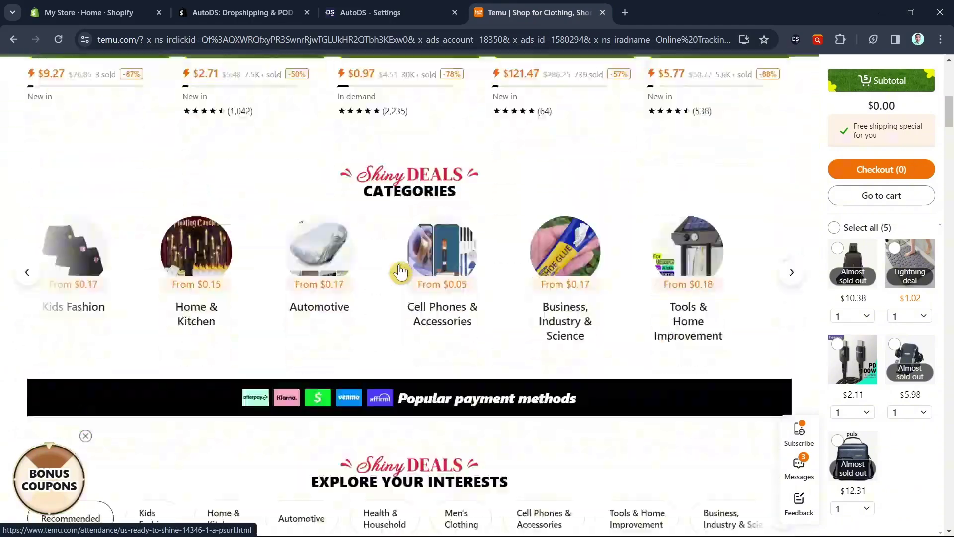
{"action": "scroll", "coordinate": [401, 273], "scroll_direction": "down", "scroll_amount": 6}
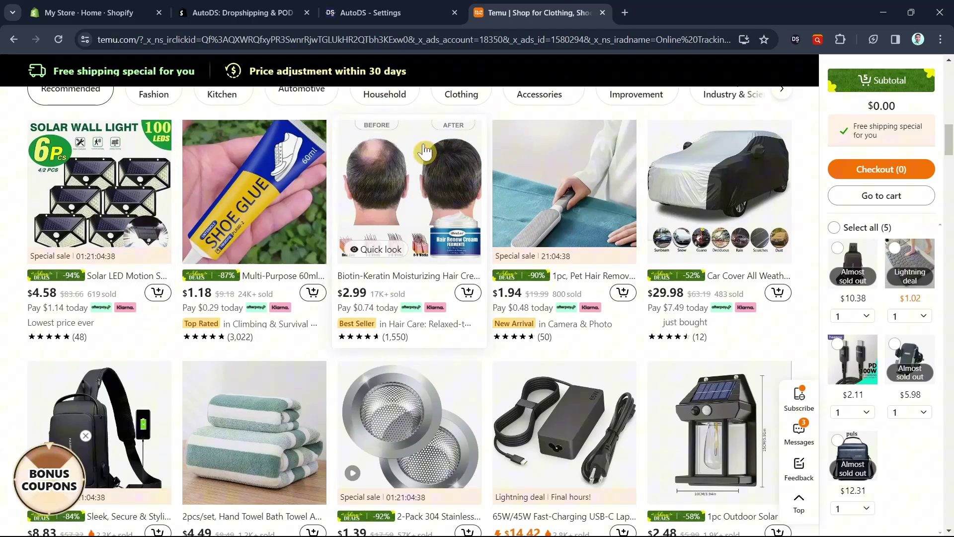
{"action": "left_click", "coordinate": [248, 221]}
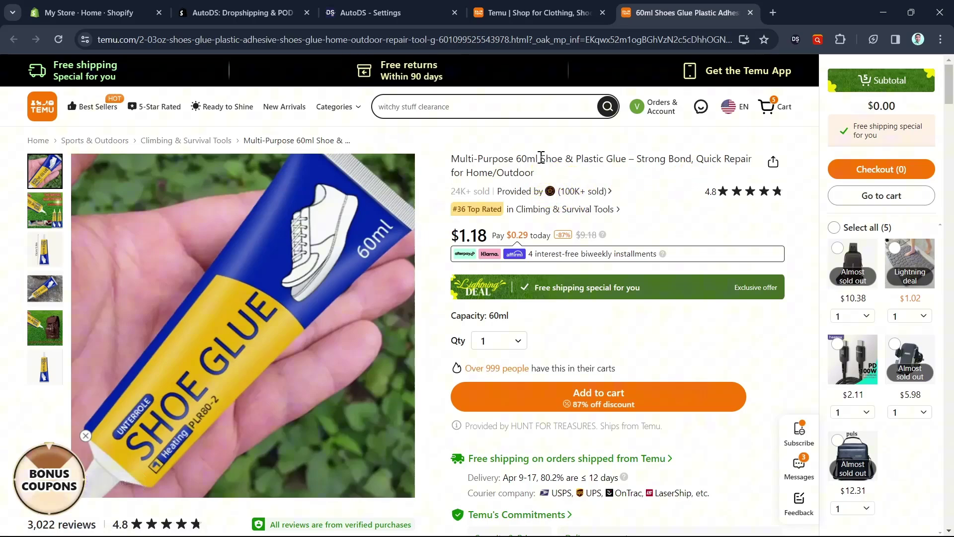
Step: Copy the Temu shoe glue page URL and return to the AutoDS tab
{"action": "scroll", "coordinate": [278, 403], "scroll_direction": "down", "scroll_amount": 2}
{"action": "scroll", "coordinate": [297, 411], "scroll_direction": "up", "scroll_amount": 2}
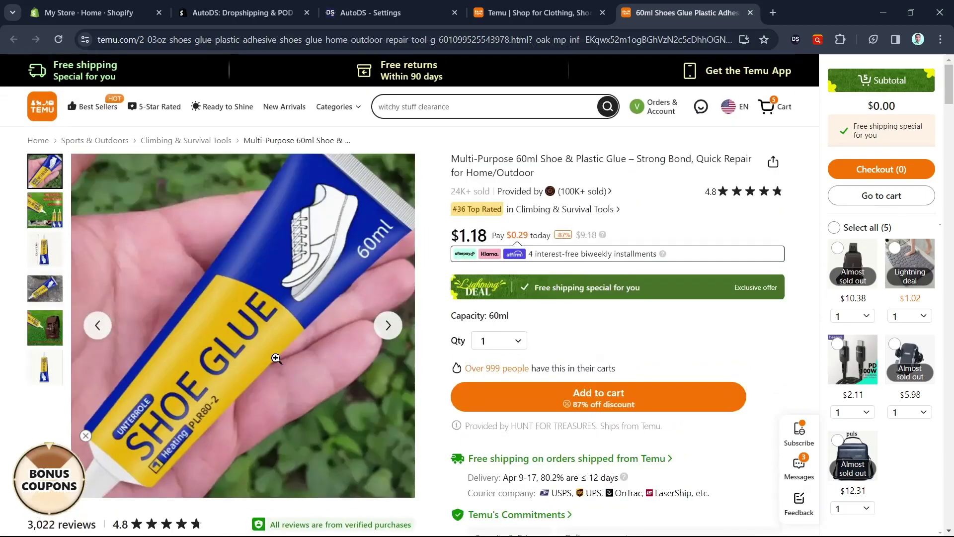
{"action": "left_click", "coordinate": [262, 40]}
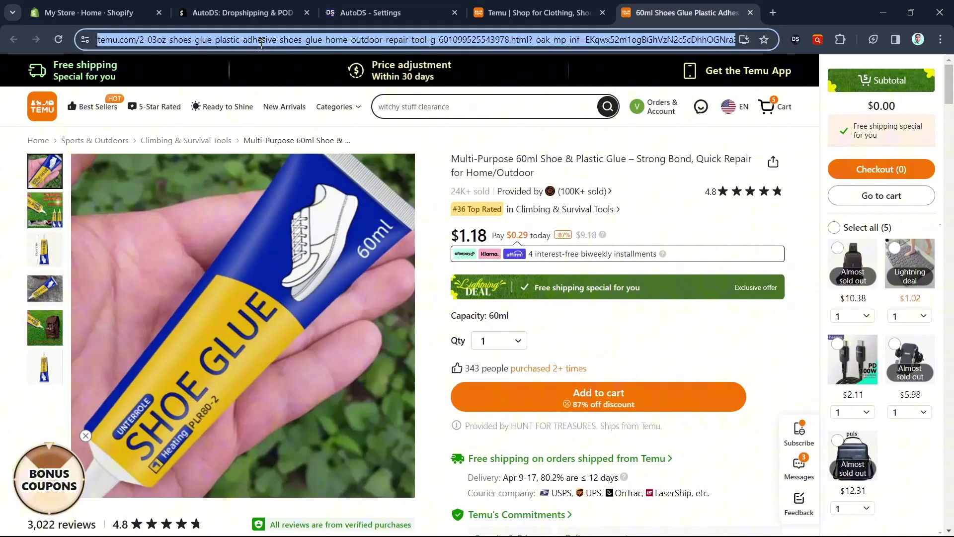
{"action": "right_click", "coordinate": [261, 46]}
{"action": "left_click", "coordinate": [315, 158]}
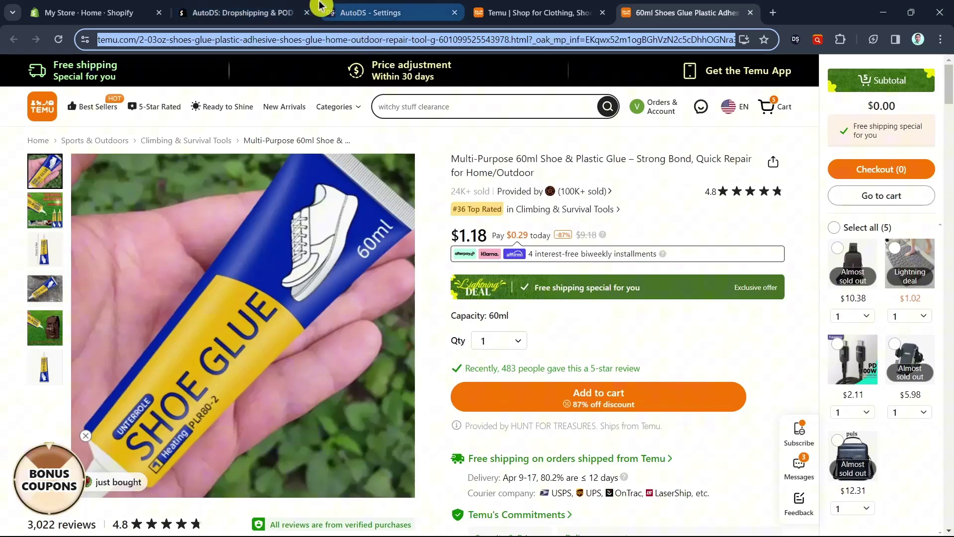
{"action": "left_click", "coordinate": [280, 7]}
Step: Paste the Temu shoe glue link into Add Product and try Edit Now (Quick), which errors
{"action": "left_click", "coordinate": [422, 13]}
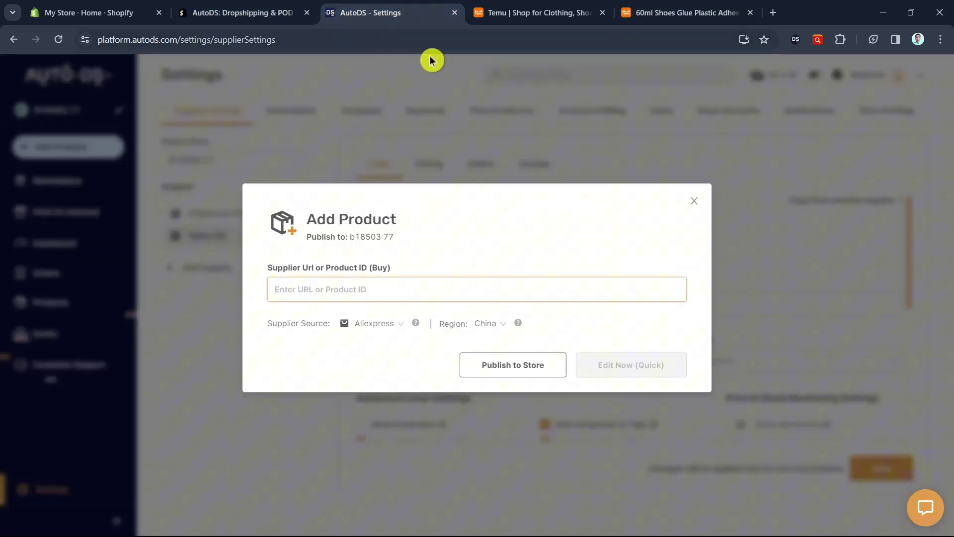
{"action": "right_click", "coordinate": [291, 291]}
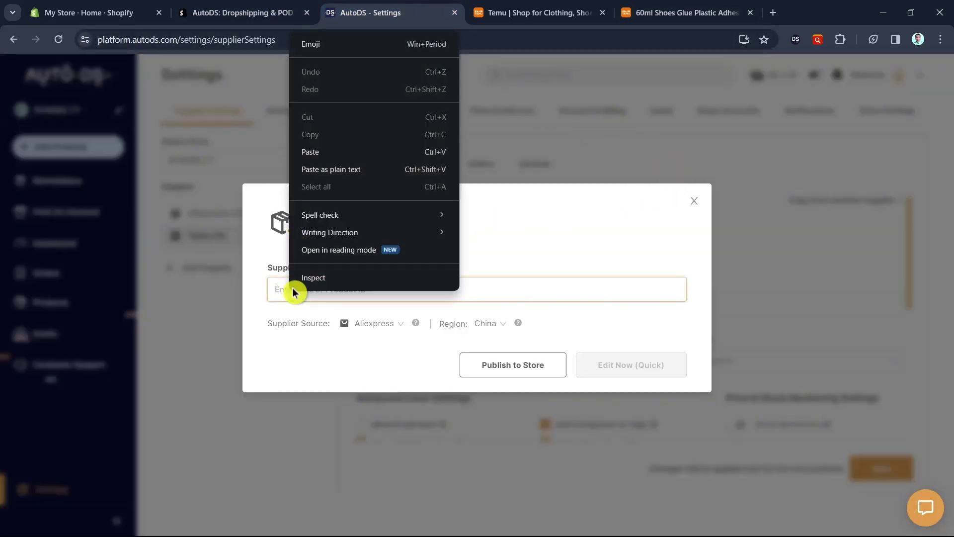
{"action": "left_click", "coordinate": [326, 170]}
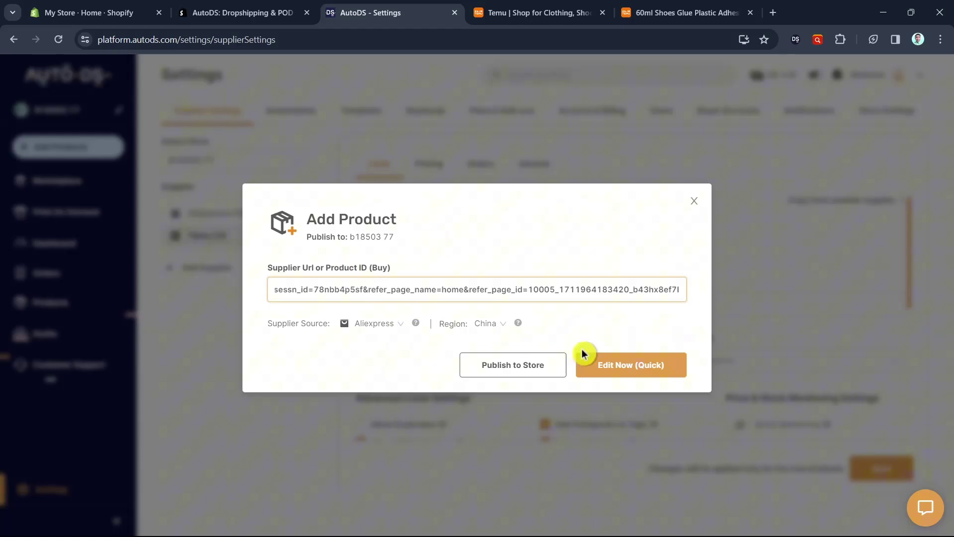
{"action": "left_click", "coordinate": [630, 372]}
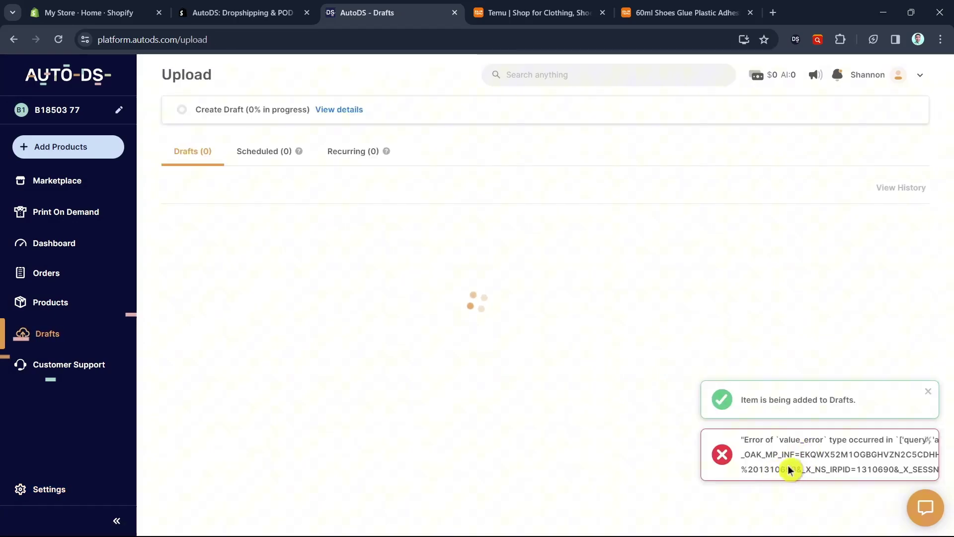
Step: Reopen Add Products > Single Product and return to the Temu shoe glue page
{"action": "left_click", "coordinate": [34, 147]}
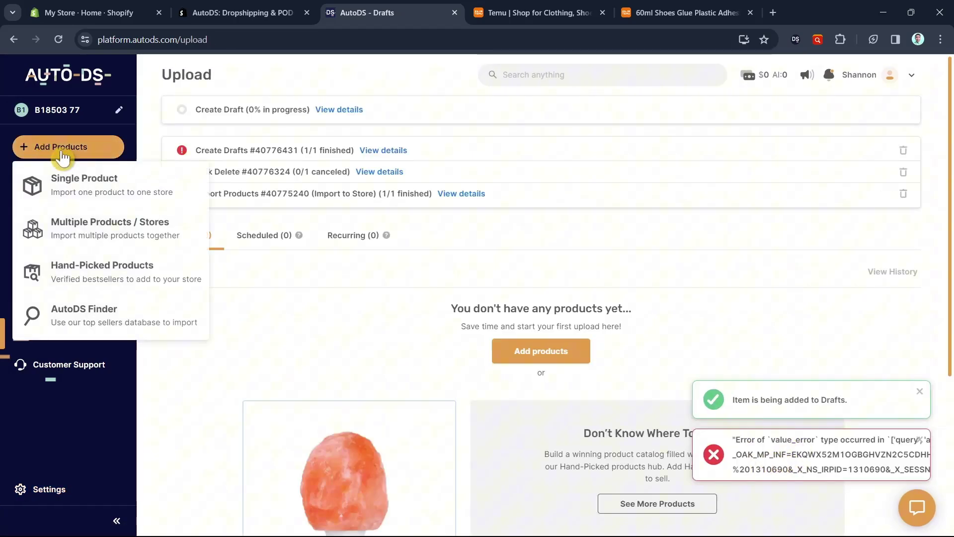
{"action": "left_click", "coordinate": [120, 185]}
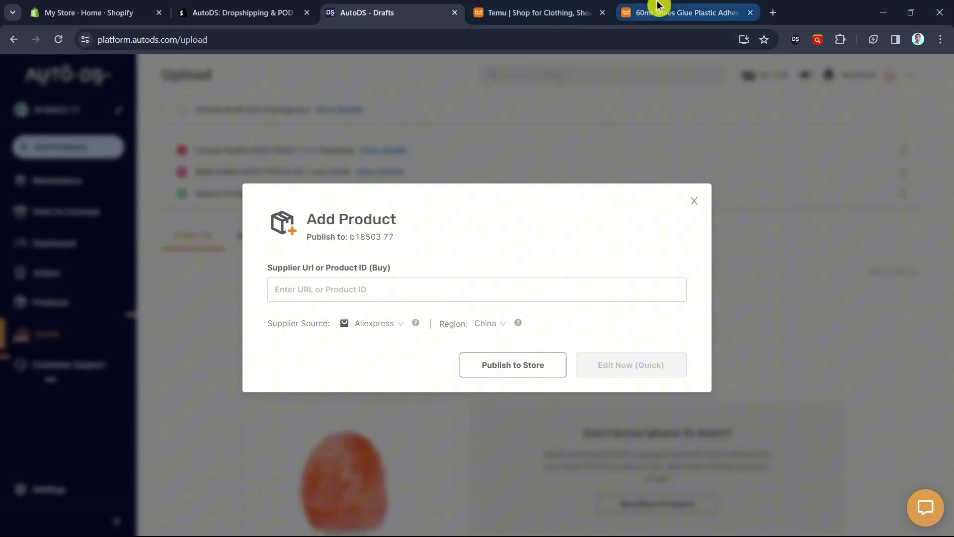
{"action": "left_click", "coordinate": [637, 13]}
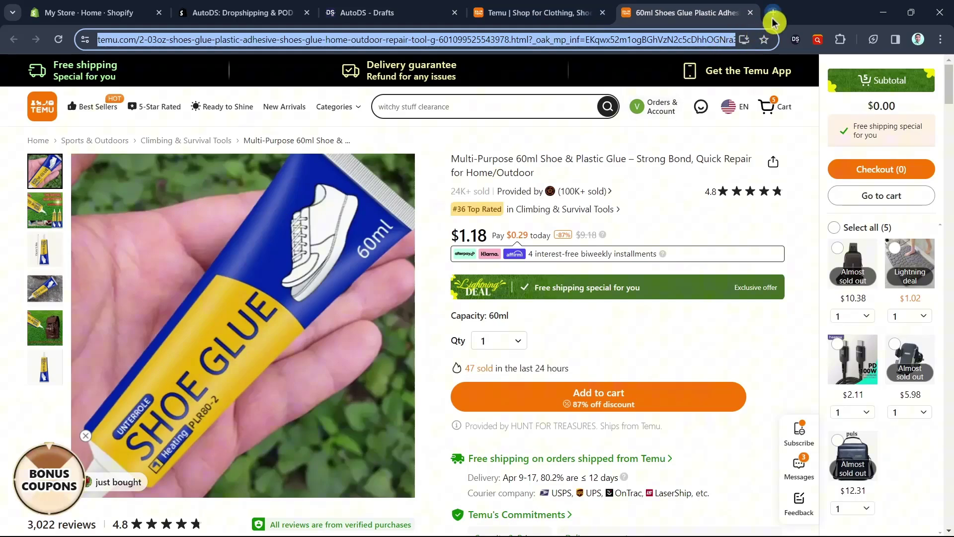
Step: Find the Aliexpress - Search by image extension via Google and the Chrome Web Store
{"action": "left_click", "coordinate": [773, 13]}
{"action": "left_click", "coordinate": [499, 273]}
{"action": "type", "text": "chrome web"}
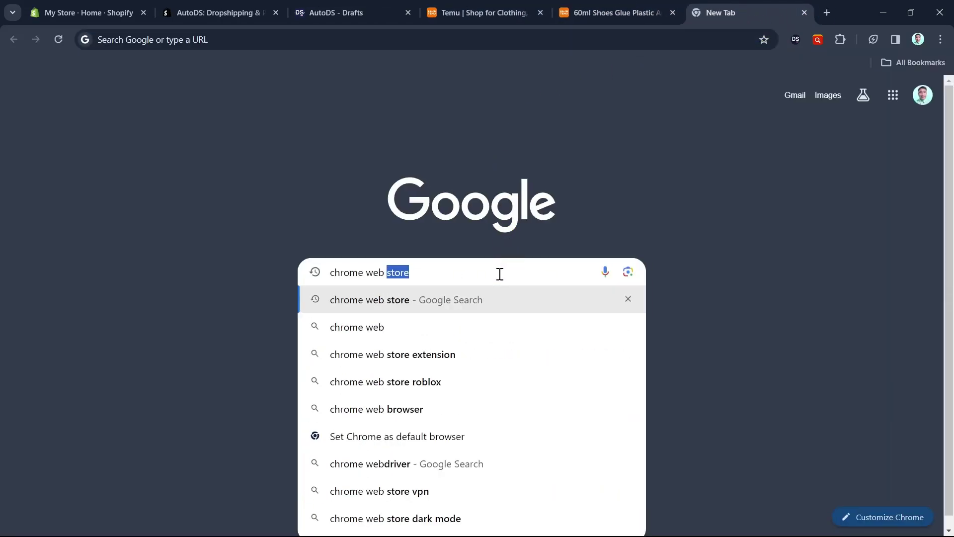
{"action": "key", "text": "Return"}
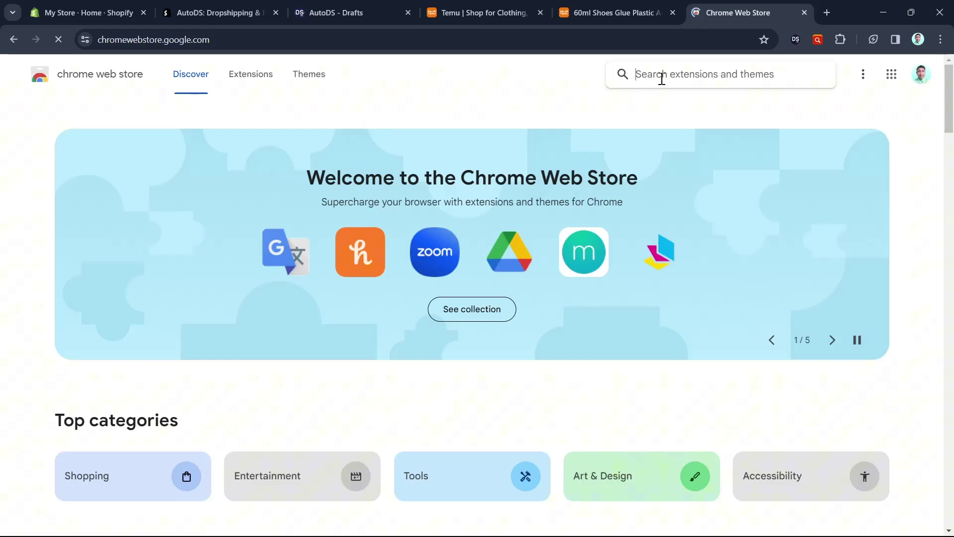
{"action": "left_click", "coordinate": [663, 83]}
{"action": "type", "text": "sear"}
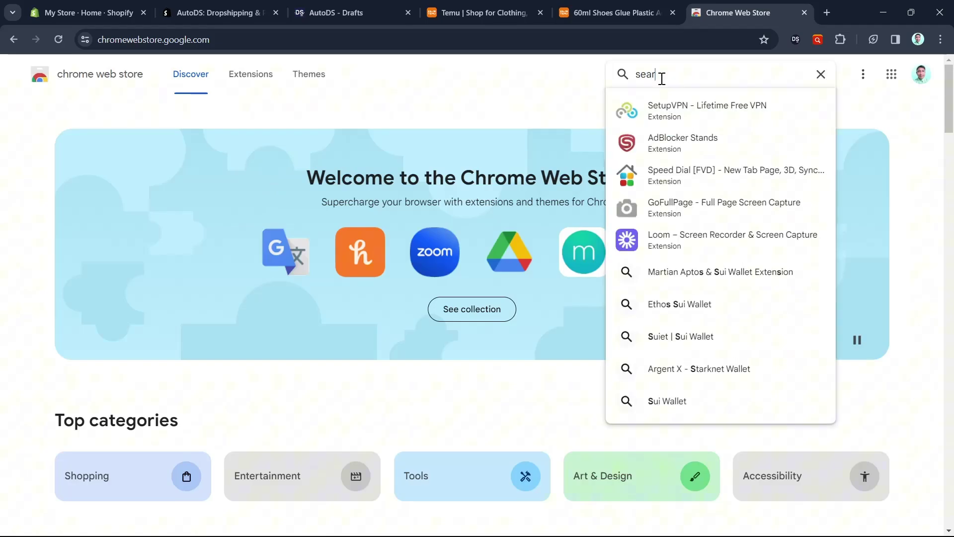
{"action": "type", "text": "ch aliexpress"}
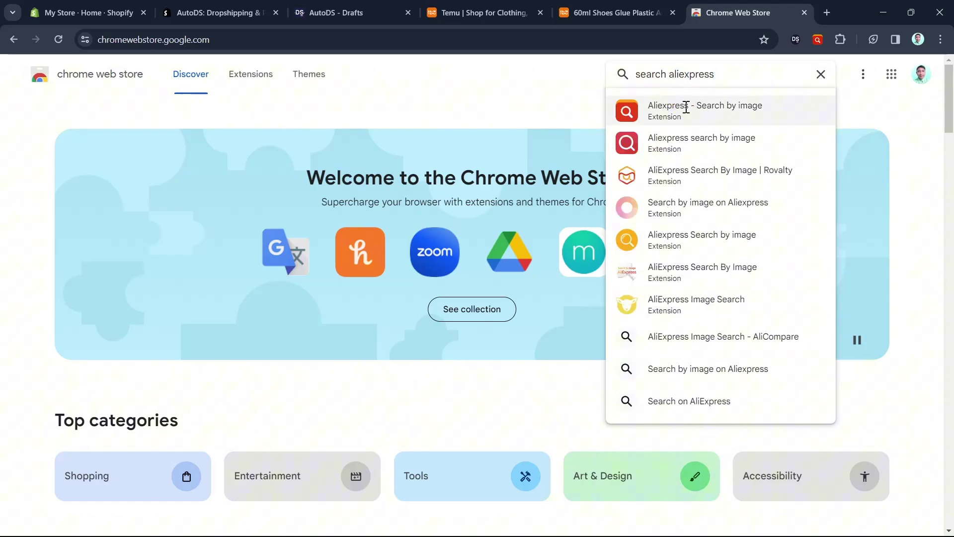
{"action": "left_click", "coordinate": [656, 104]}
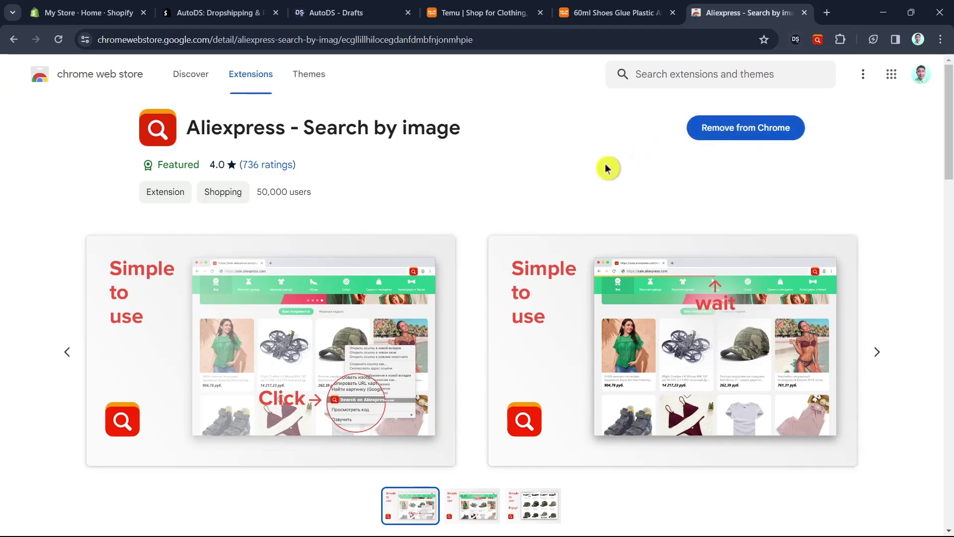
{"action": "left_click", "coordinate": [592, 13]}
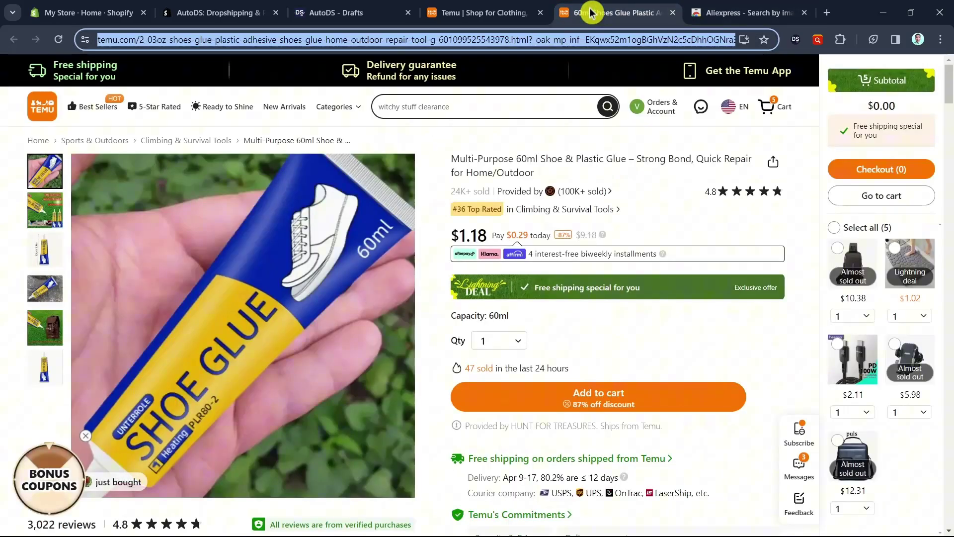
Step: Run Aliexpress - Search by image on the Temu glue's main product photo
{"action": "right_click", "coordinate": [288, 316]}
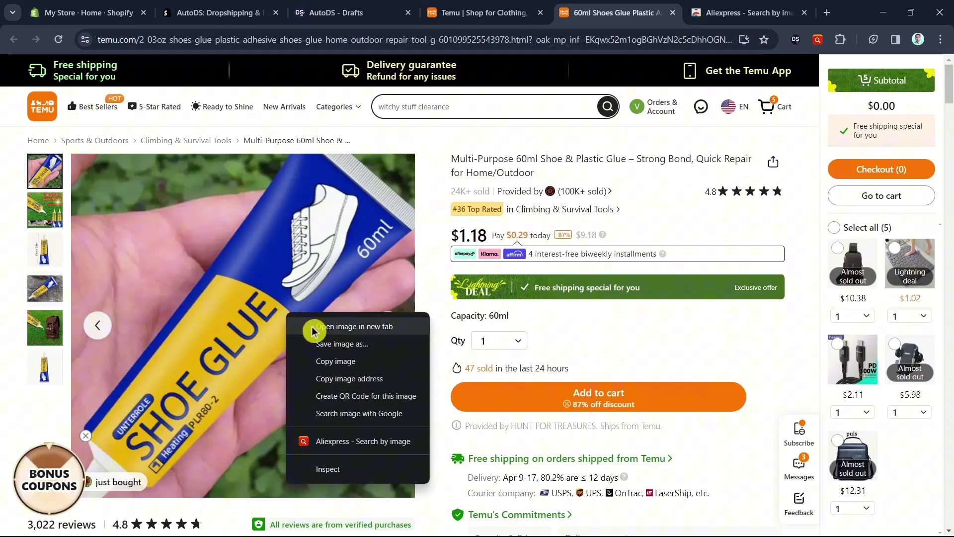
{"action": "left_click", "coordinate": [381, 441]}
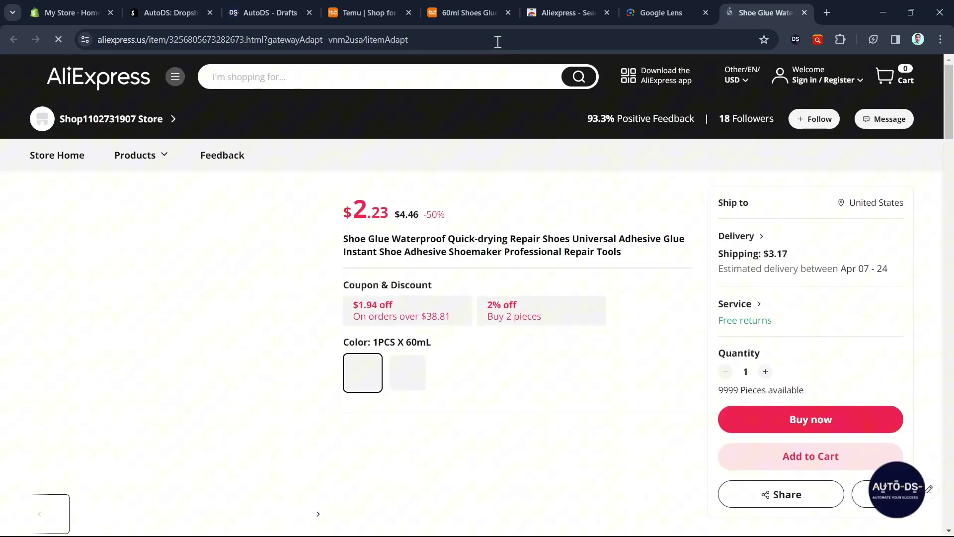
Step: Compare the $2.23 AliExpress 60mL shoe glue listing against the Temu product page
{"action": "left_click", "coordinate": [479, 10]}
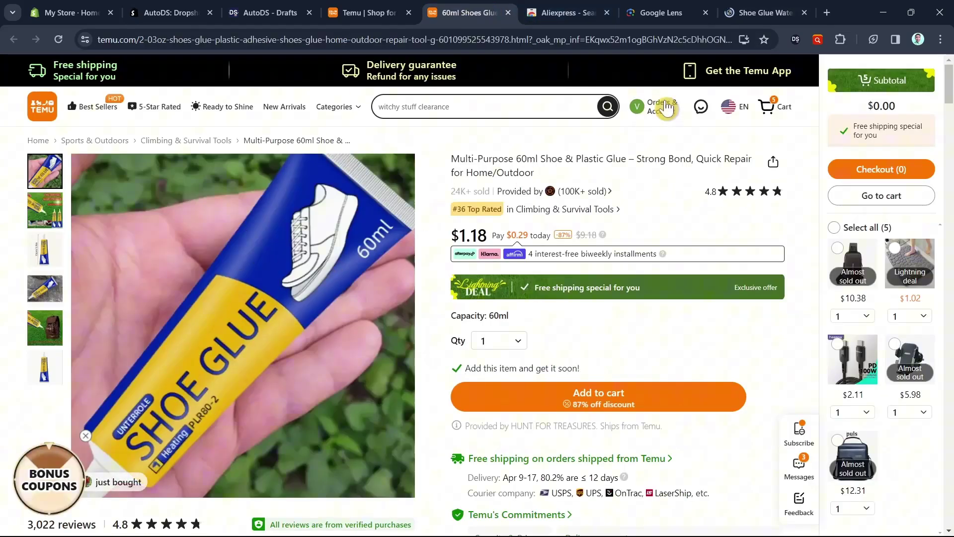
{"action": "left_click", "coordinate": [733, 14]}
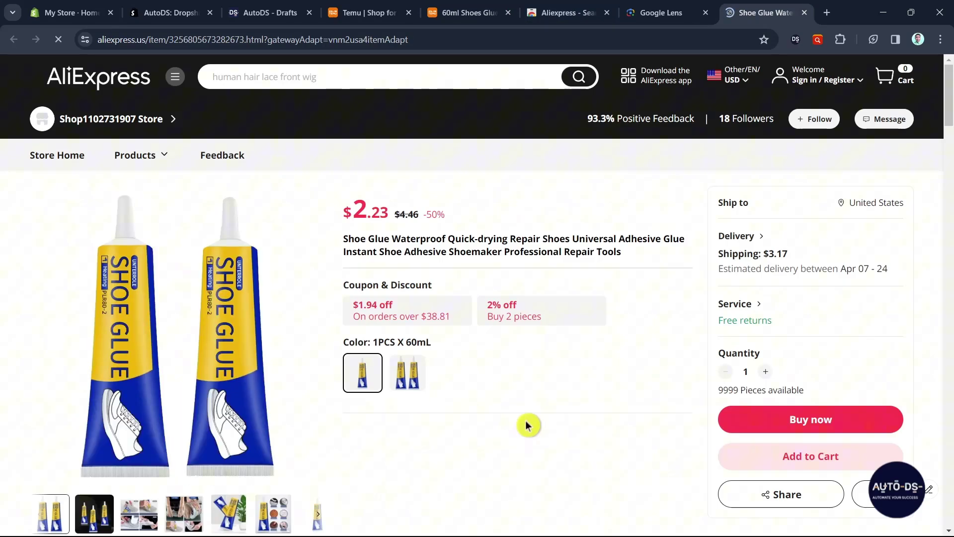
{"action": "scroll", "coordinate": [434, 455], "scroll_direction": "down", "scroll_amount": 2}
{"action": "scroll", "coordinate": [356, 415], "scroll_direction": "up", "scroll_amount": 2}
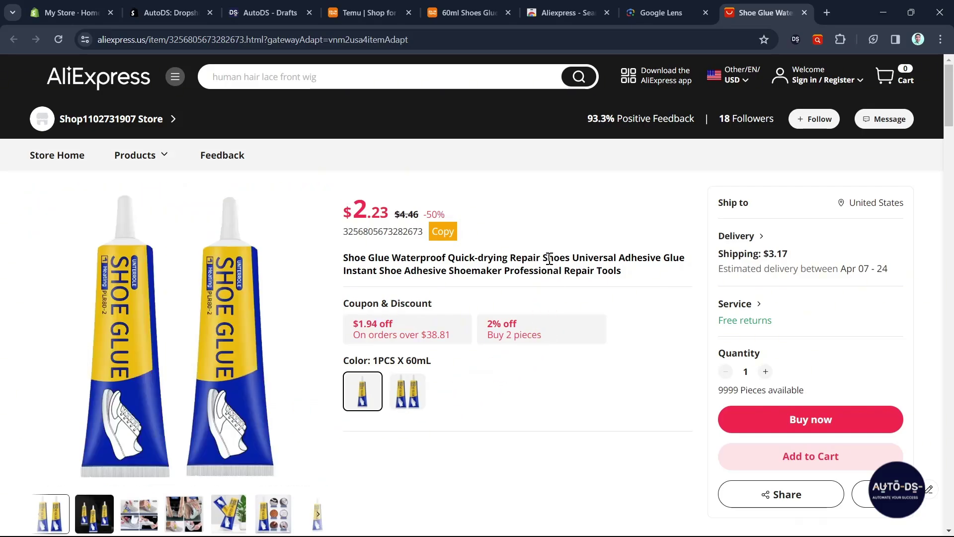
{"action": "left_click", "coordinate": [450, 12]}
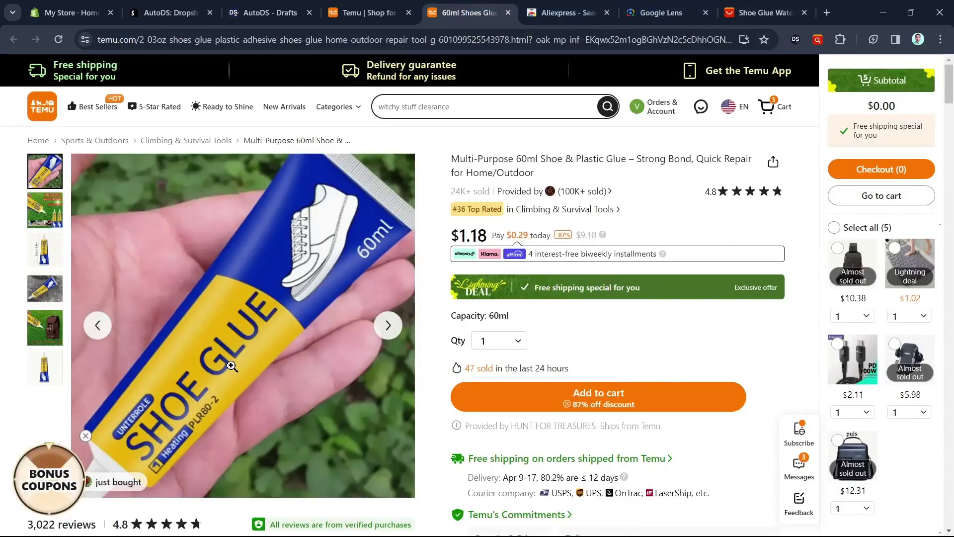
{"action": "left_click", "coordinate": [761, 13]}
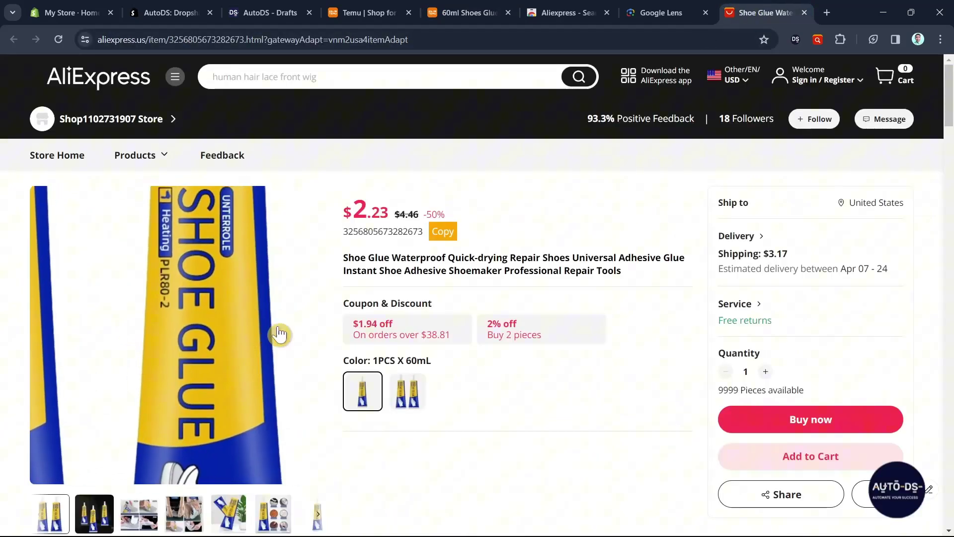
{"action": "scroll", "coordinate": [565, 411], "scroll_direction": "down", "scroll_amount": 5}
{"action": "scroll", "coordinate": [568, 438], "scroll_direction": "up", "scroll_amount": 5}
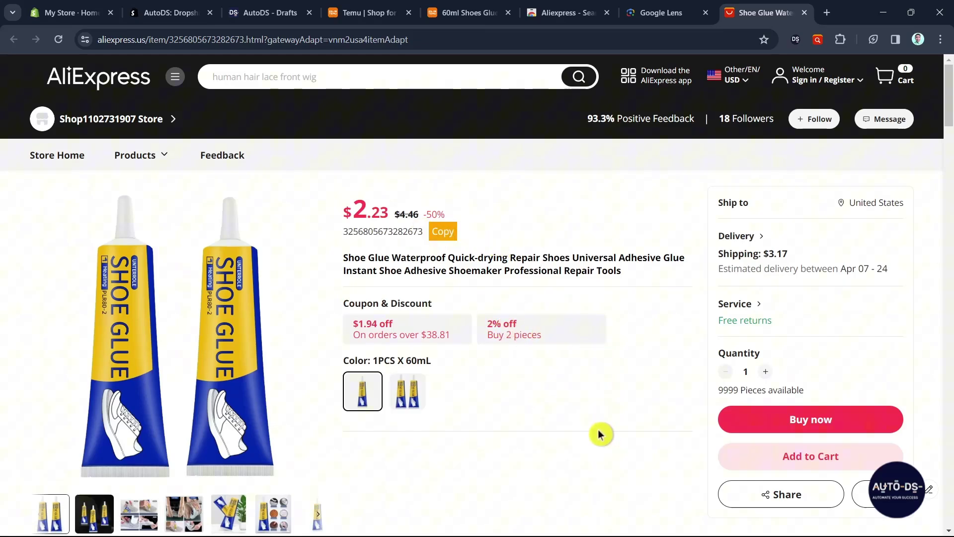
Step: Select the 1PCS X 60mL option and copy the AliExpress listing's URL
{"action": "left_click", "coordinate": [408, 404]}
{"action": "left_click", "coordinate": [363, 407]}
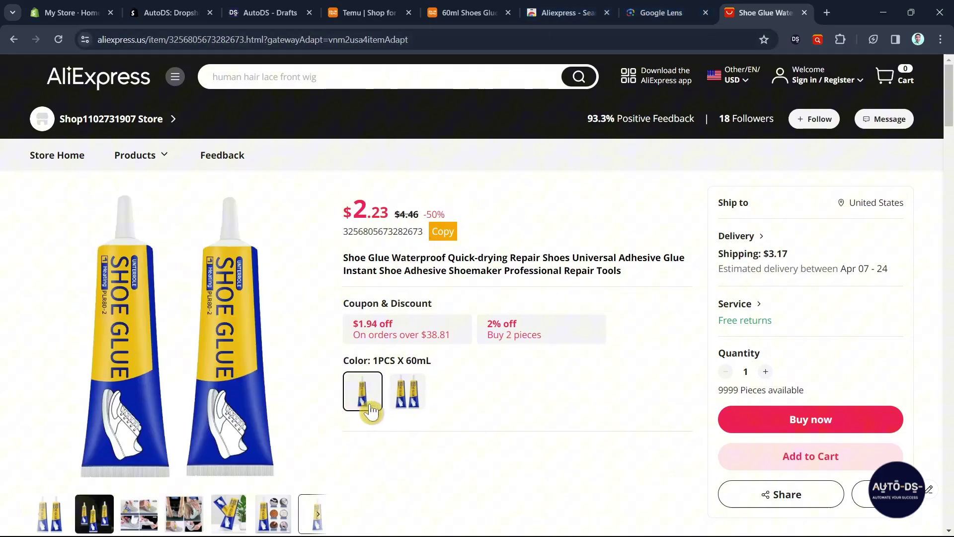
{"action": "left_click", "coordinate": [377, 44]}
{"action": "right_click", "coordinate": [375, 43]}
{"action": "left_click", "coordinate": [447, 158]}
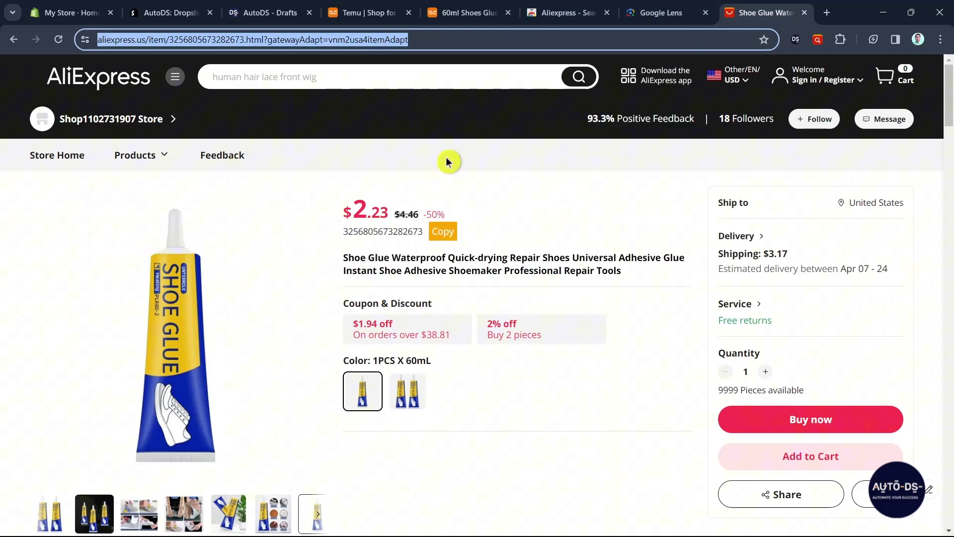
Step: Paste the AliExpress shoe glue link into Add Product and set Aliexpress as supplier source
{"action": "left_click", "coordinate": [271, 14]}
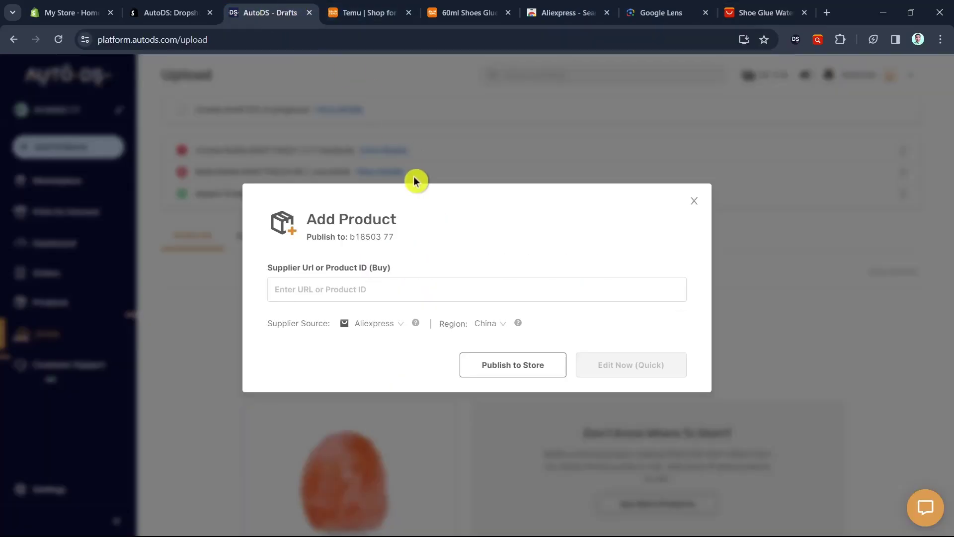
{"action": "left_click", "coordinate": [305, 285]}
{"action": "right_click", "coordinate": [309, 290]}
{"action": "left_click", "coordinate": [363, 166]}
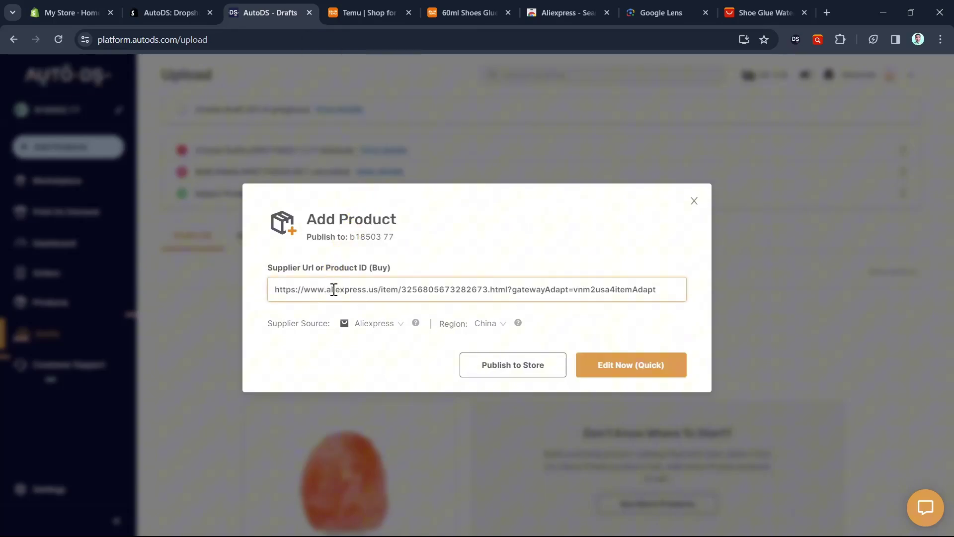
{"action": "left_click", "coordinate": [376, 322]}
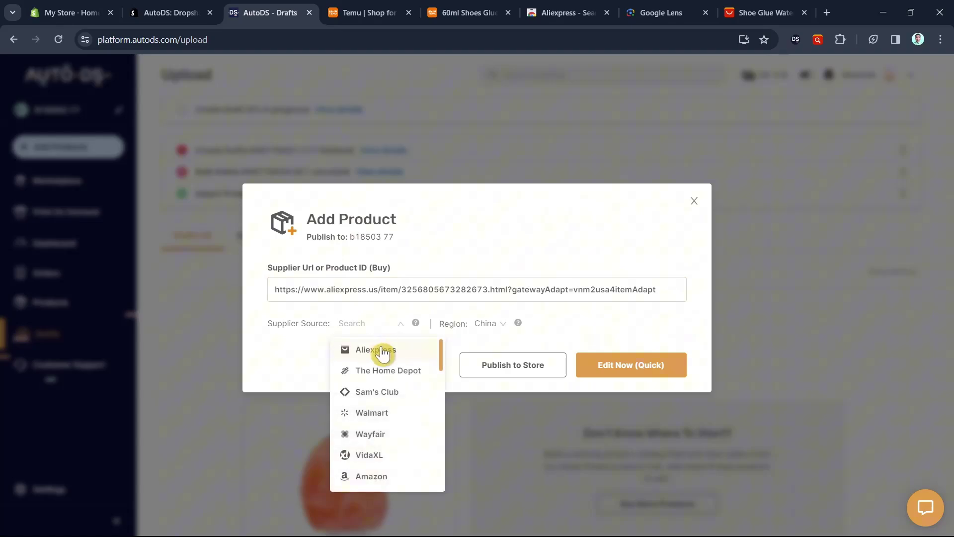
{"action": "left_click", "coordinate": [382, 351]}
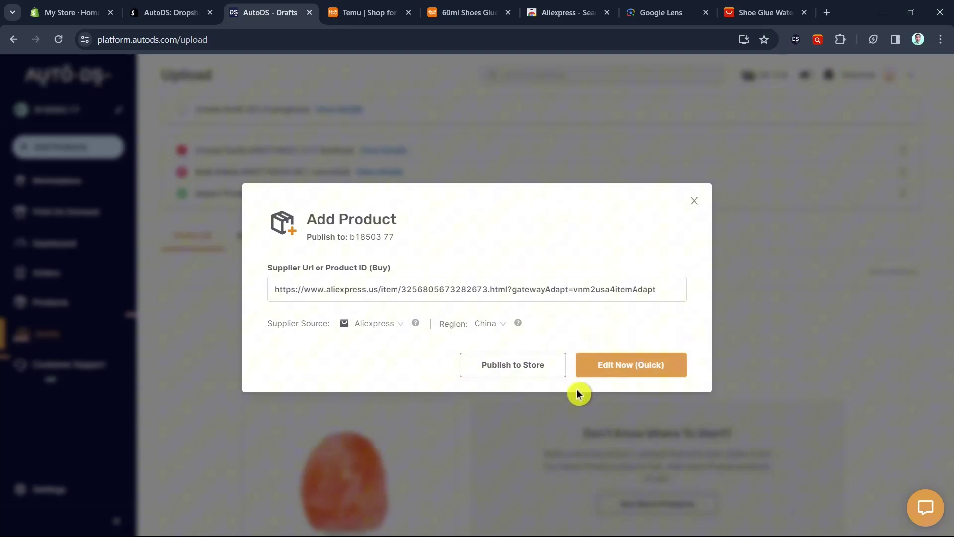
Step: Create an editable draft from the product link and compare it with the Temu shoe glue listing
{"action": "left_click", "coordinate": [634, 373]}
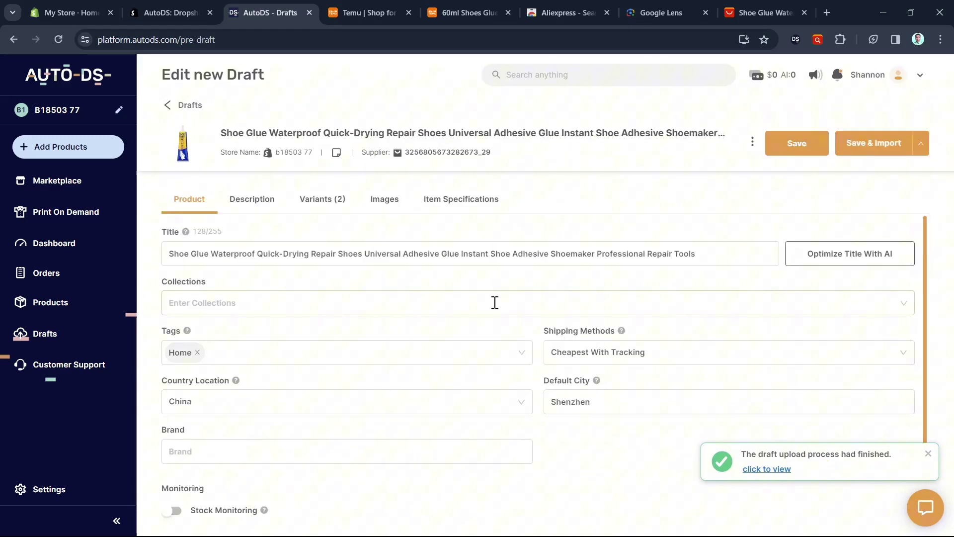
{"action": "left_click", "coordinate": [469, 12]}
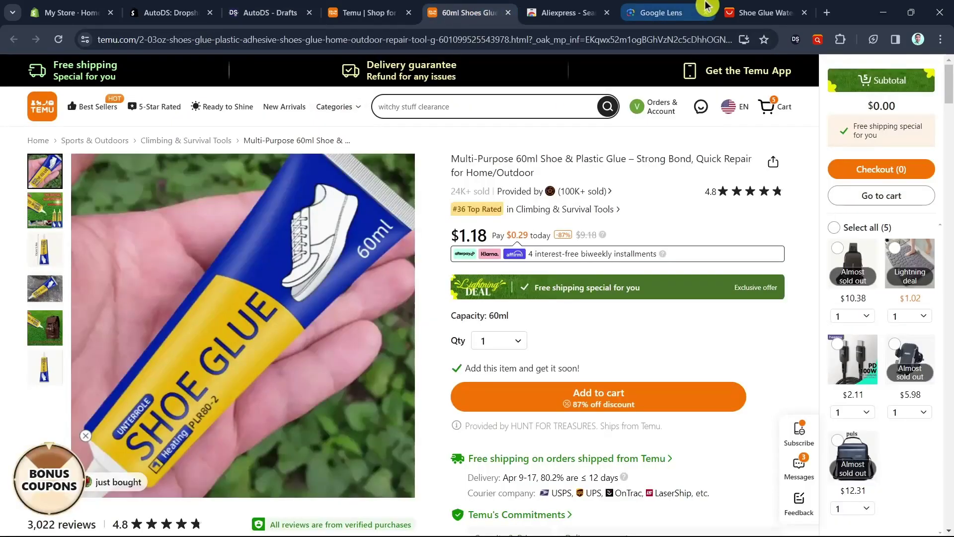
{"action": "left_click", "coordinate": [266, 15]}
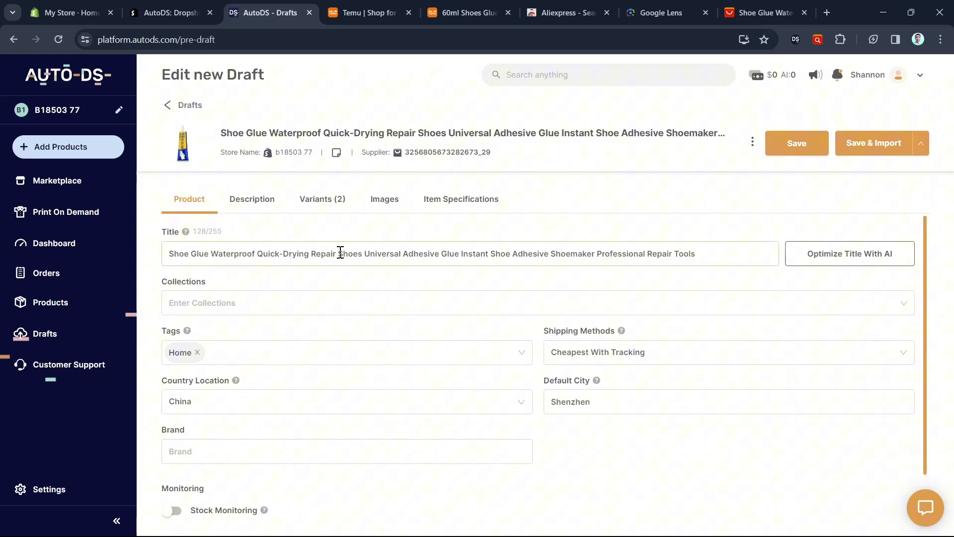
Step: Trim the title's trailing words and prefix it so it reads '1 pc. Shoe Glue Waterproof Quick-Drying Repair Shoes'
{"action": "left_click_drag", "start_coordinate": [393, 255], "coordinate": [704, 248]}
{"action": "key", "text": "BackSpace"}
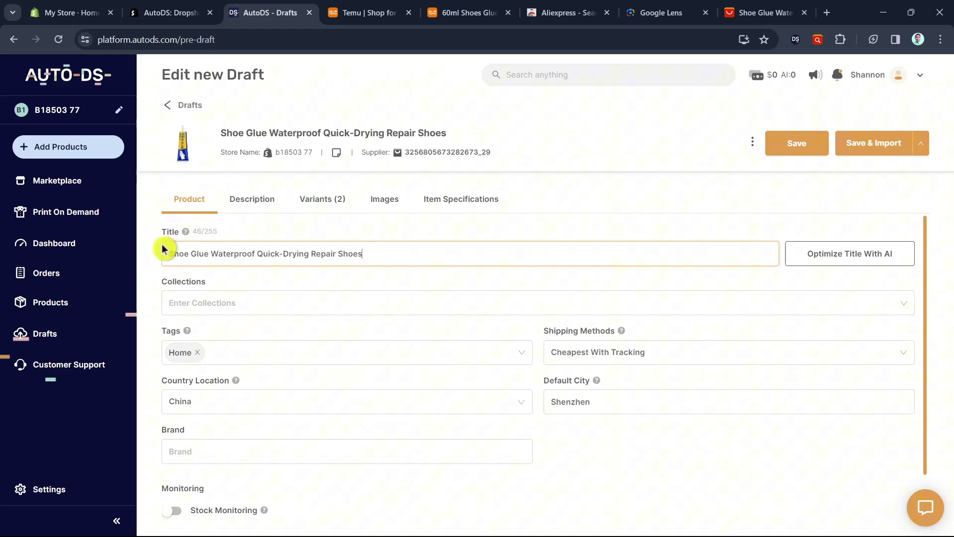
{"action": "left_click", "coordinate": [171, 255]}
{"action": "type", "text": "1 pcs"}
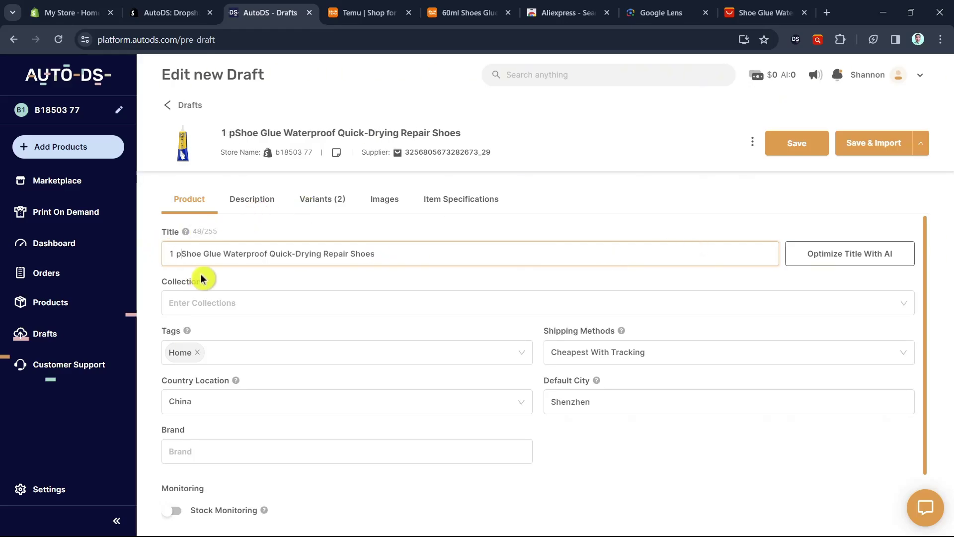
{"action": "key", "text": "BackSpace"}
{"action": "type", "text": "."}
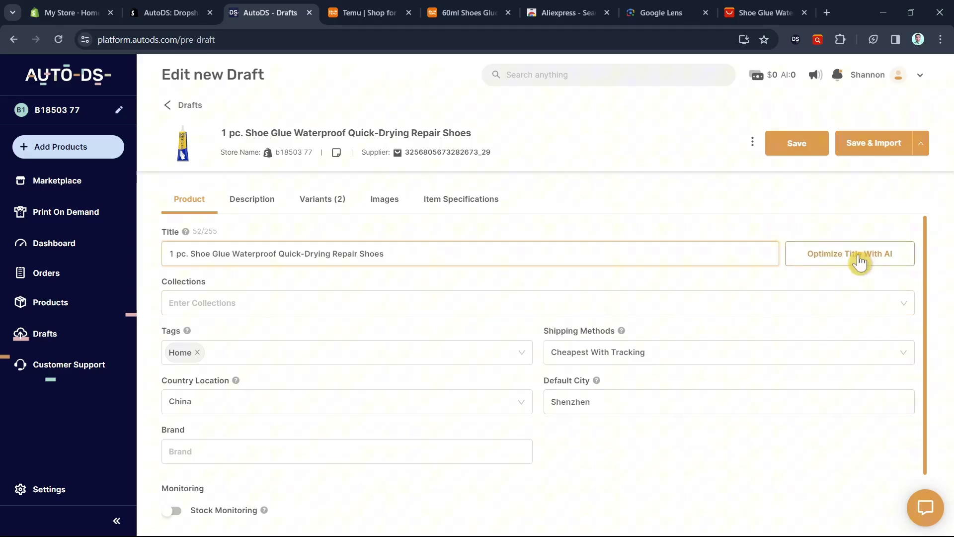
{"action": "left_click", "coordinate": [882, 263]}
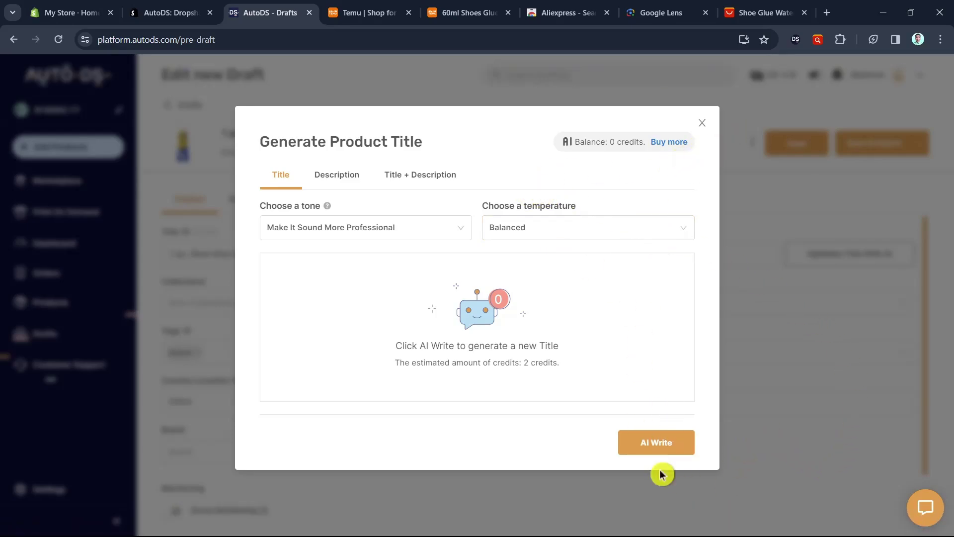
Step: Close the AI title generator unchanged, keep Cheapest With Tracking shipping, and save the draft
{"action": "left_click", "coordinate": [702, 124]}
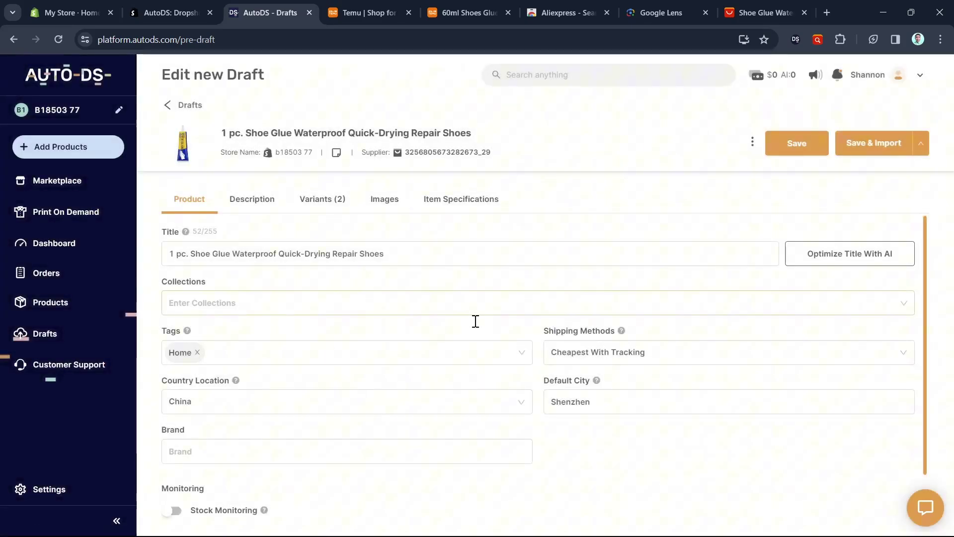
{"action": "scroll", "coordinate": [504, 351], "scroll_direction": "down", "scroll_amount": 1}
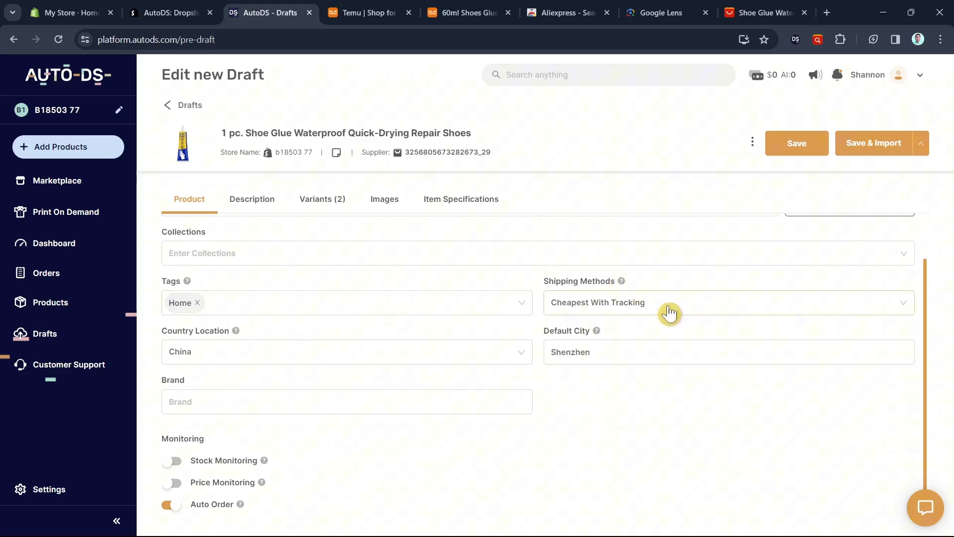
{"action": "left_click", "coordinate": [619, 312]}
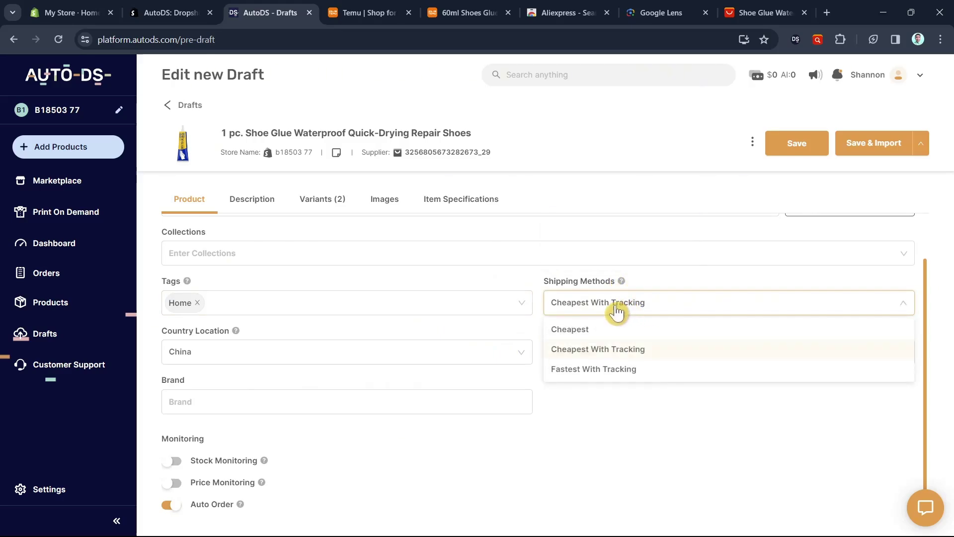
{"action": "left_click", "coordinate": [615, 355]}
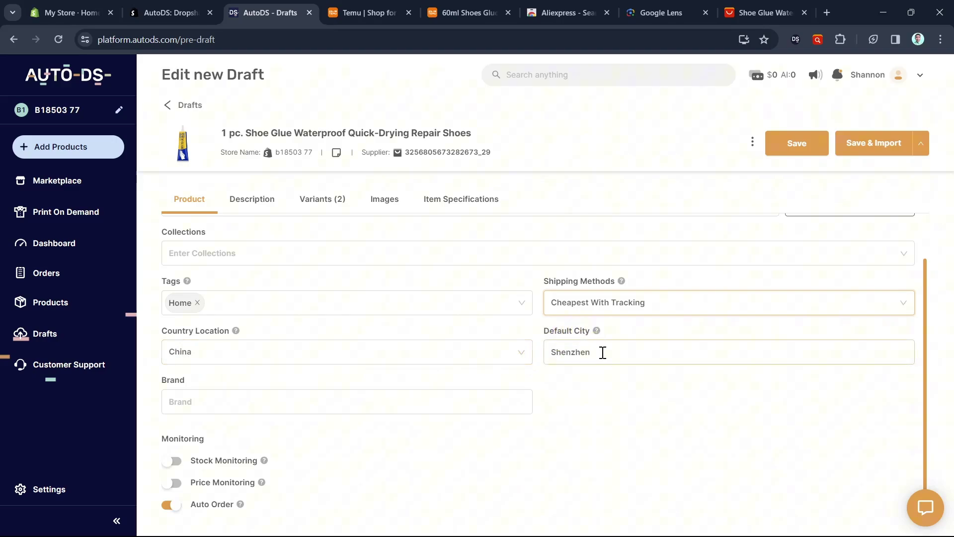
{"action": "scroll", "coordinate": [562, 479], "scroll_direction": "up", "scroll_amount": 1}
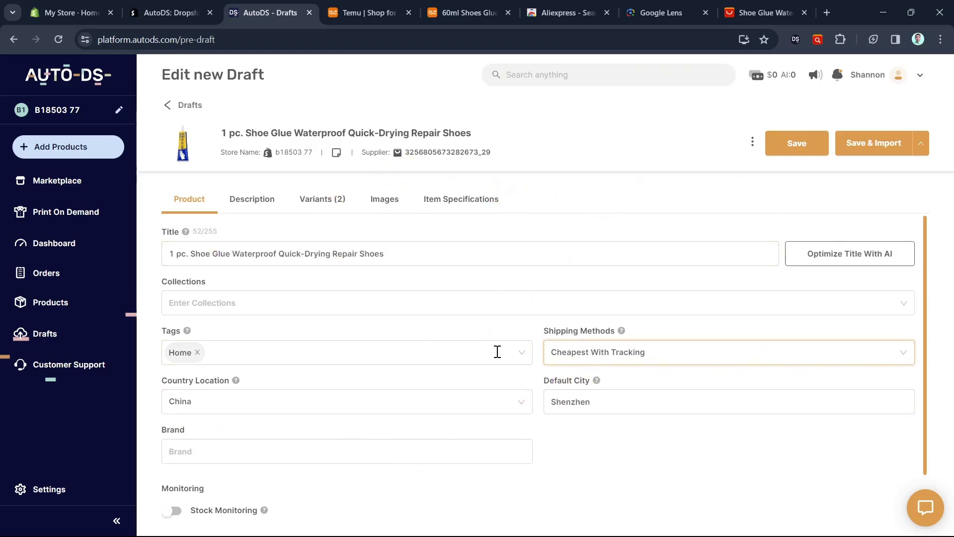
{"action": "left_click", "coordinate": [800, 147]}
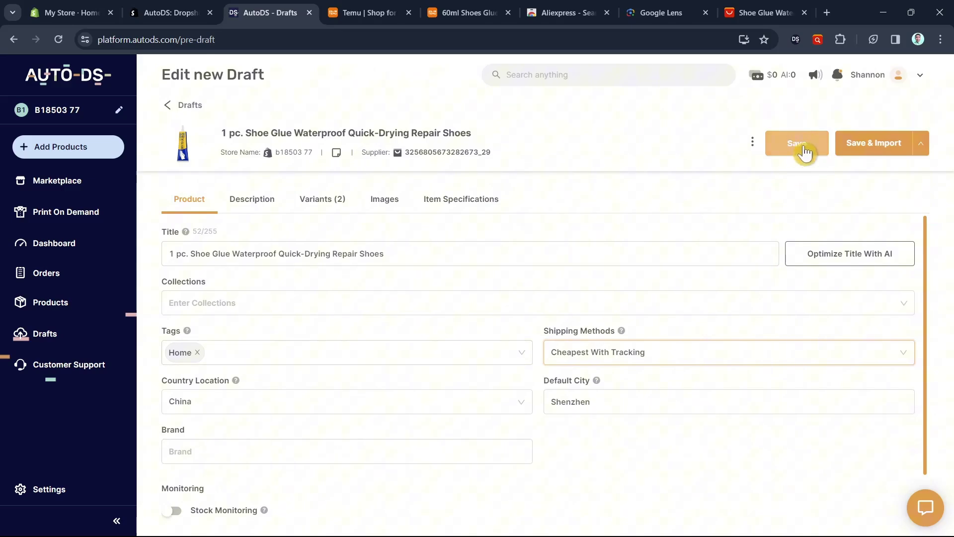
Step: Save and import the shoe glue draft, then view the finished import job's details
{"action": "left_click", "coordinate": [877, 151]}
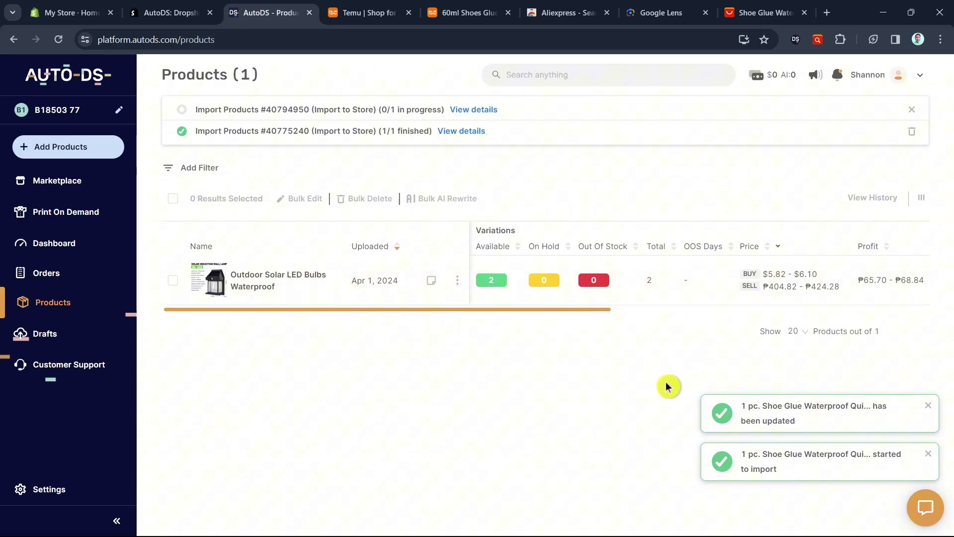
{"action": "left_click", "coordinate": [458, 134]}
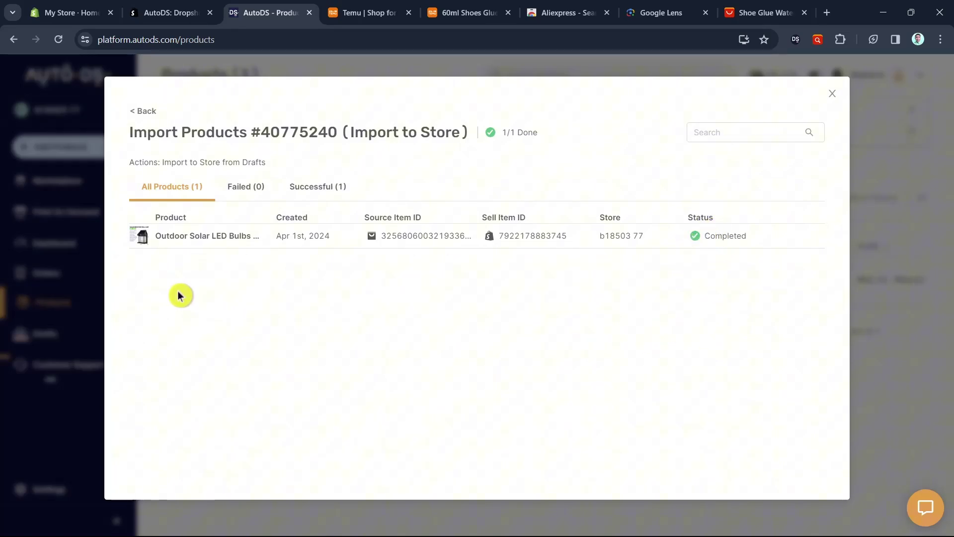
Step: In Shopify Products, open the Active '1 pc. Shoe Glue' product and review its description
{"action": "left_click", "coordinate": [80, 15]}
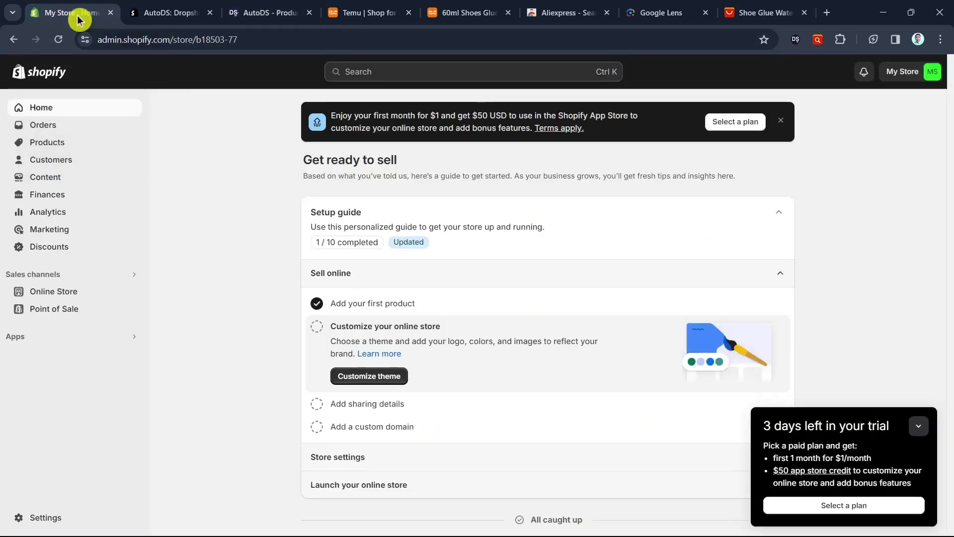
{"action": "left_click", "coordinate": [45, 153]}
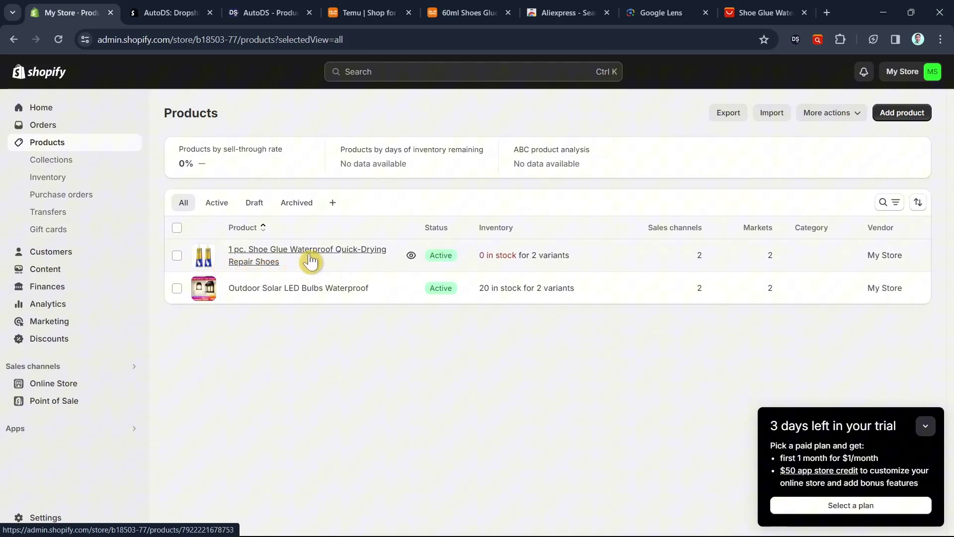
{"action": "left_click", "coordinate": [310, 259]}
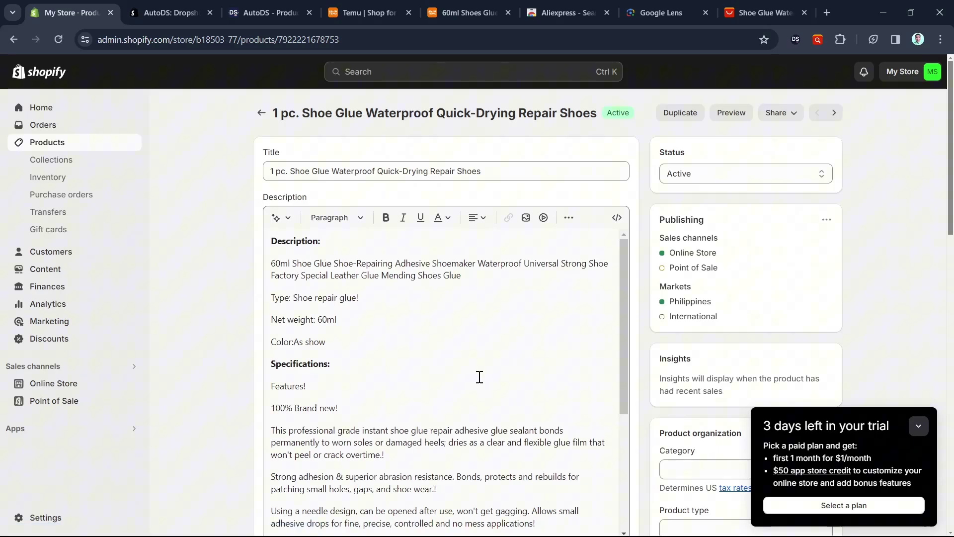
{"action": "scroll", "coordinate": [481, 375], "scroll_direction": "down", "scroll_amount": 15}
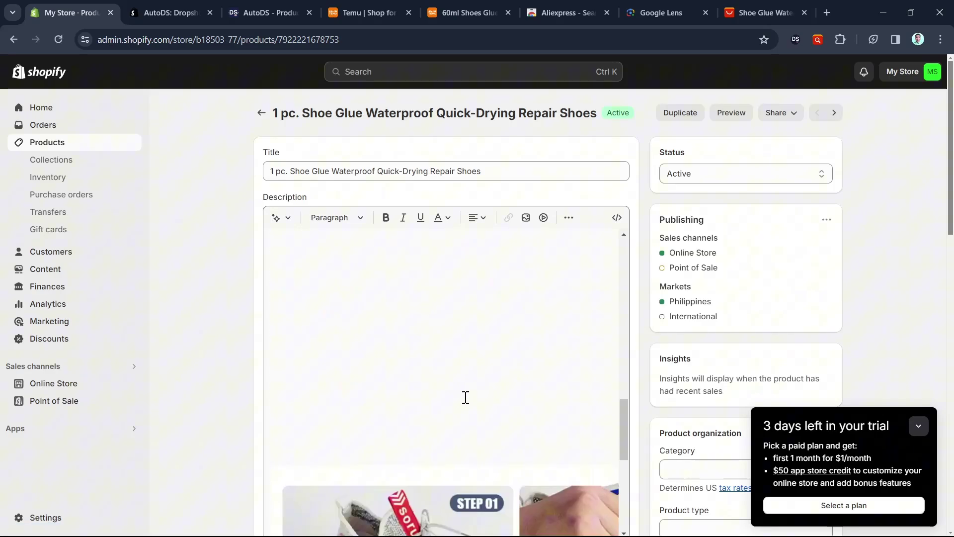
{"action": "scroll", "coordinate": [466, 397], "scroll_direction": "down", "scroll_amount": 10}
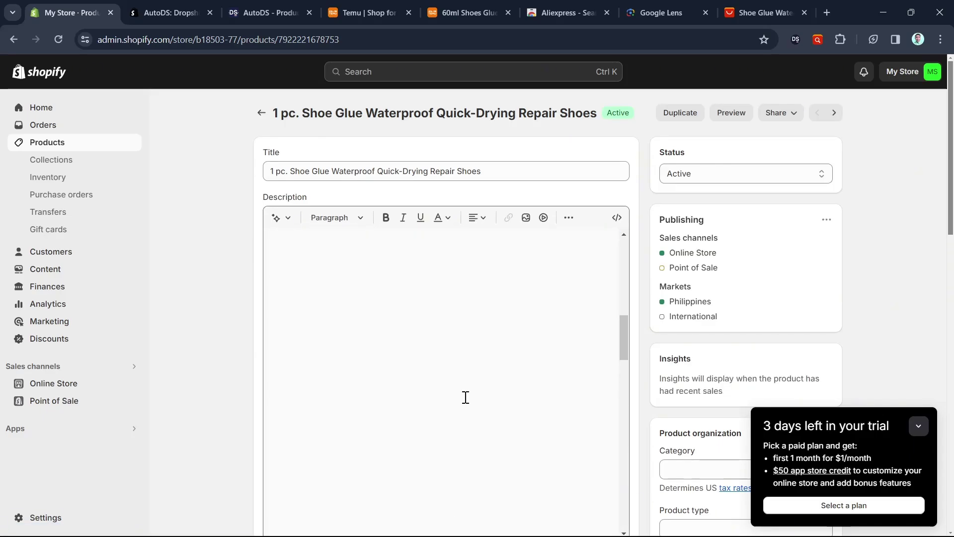
{"action": "scroll", "coordinate": [466, 397], "scroll_direction": "up", "scroll_amount": 20}
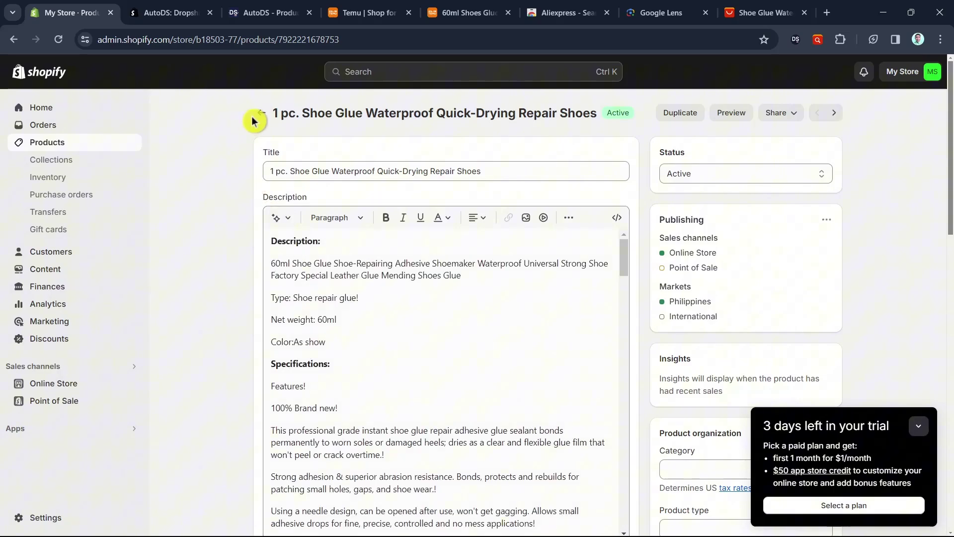